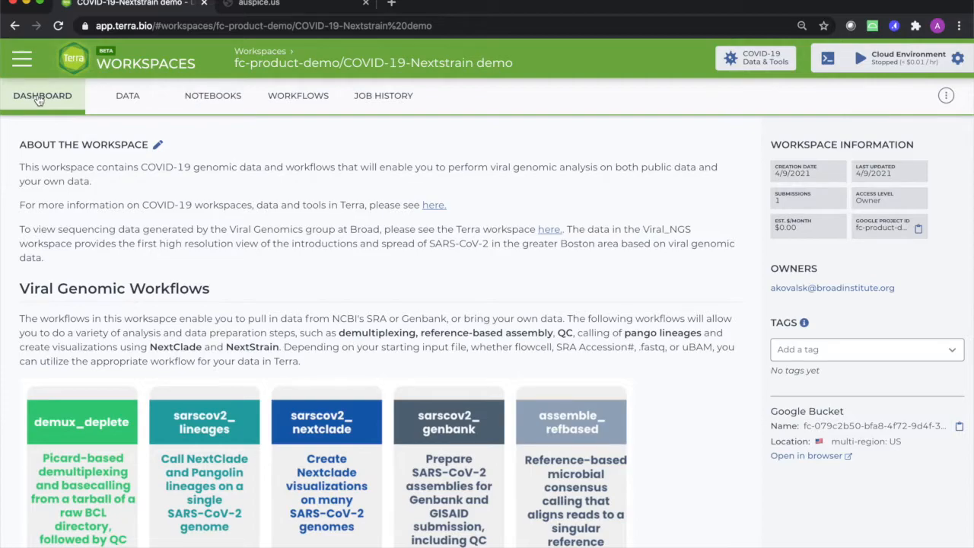
Read through the workspace dashboard's documentation on viral genomic workflows, data, SARS-CoV-2 sequences and Nextstrain tree building.
scroll(38, 100, "down", 5)
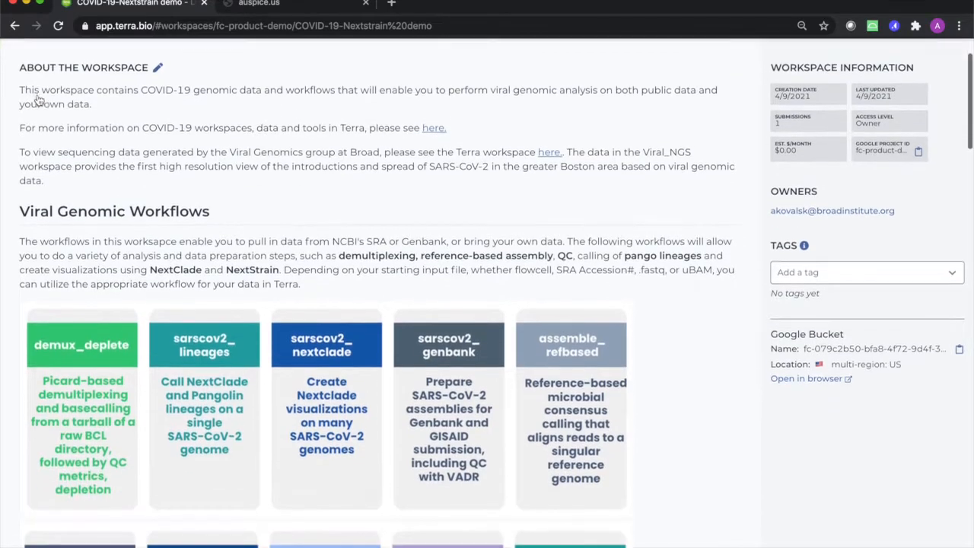
scroll(37, 93, "down", 8)
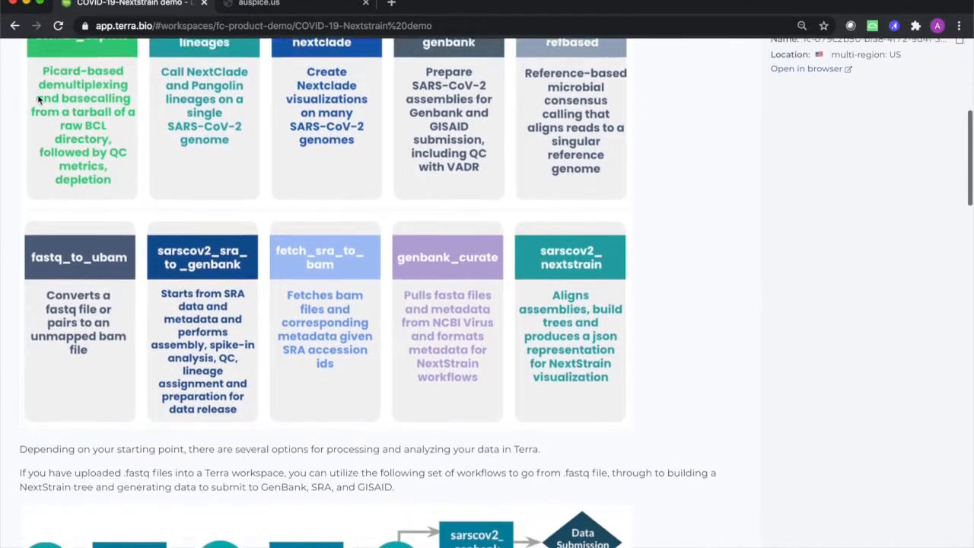
scroll(37, 95, "down", 13)
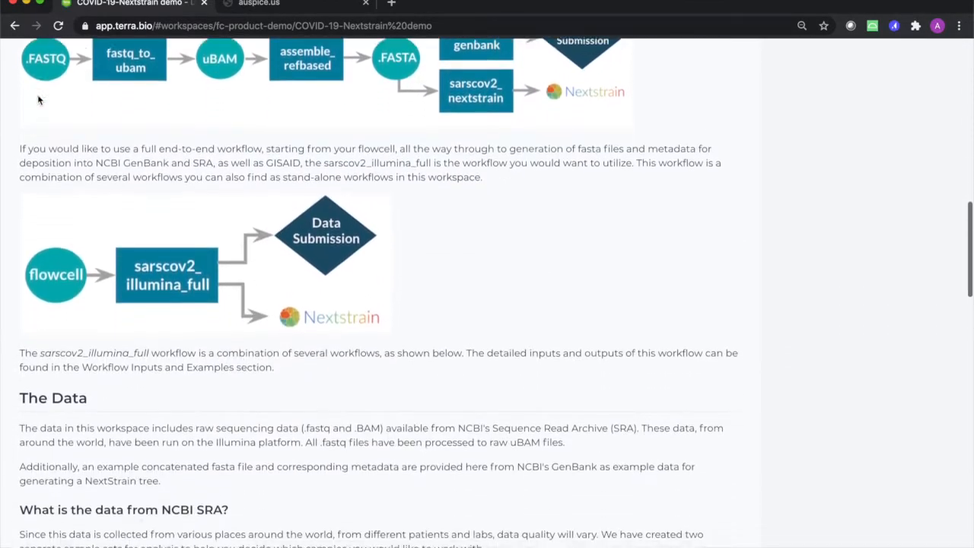
scroll(38, 95, "down", 7)
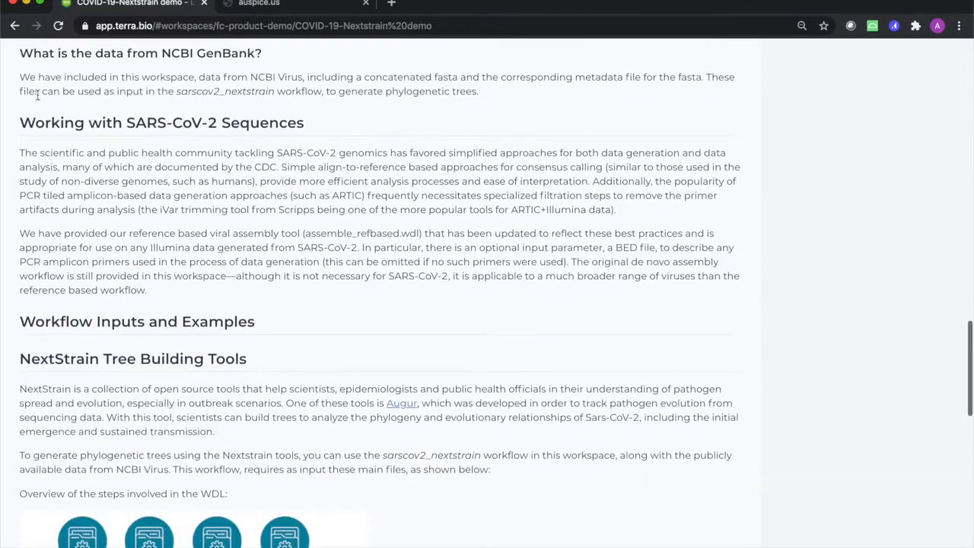
scroll(38, 94, "down", 2)
scroll(37, 94, "down", 6)
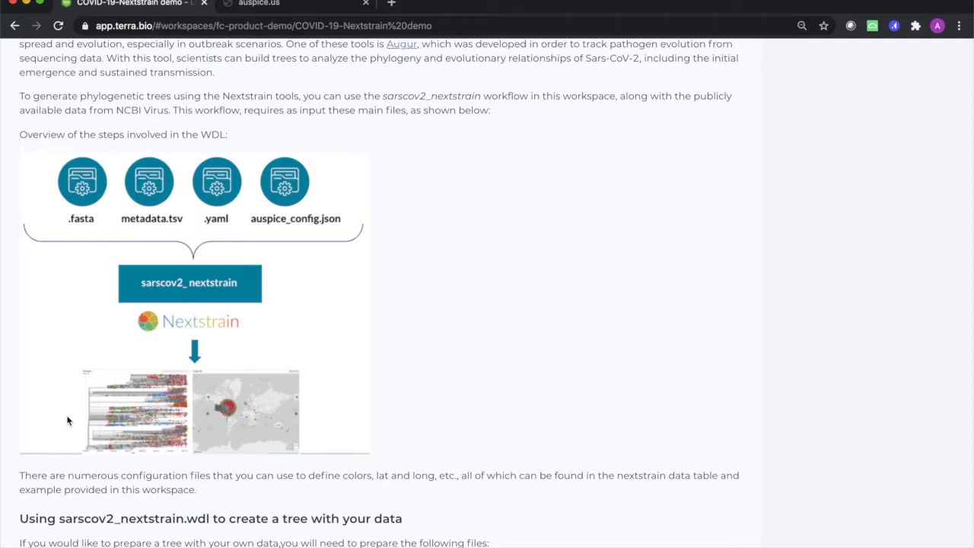
scroll(67, 419, "down", 5)
scroll(67, 419, "down", 4)
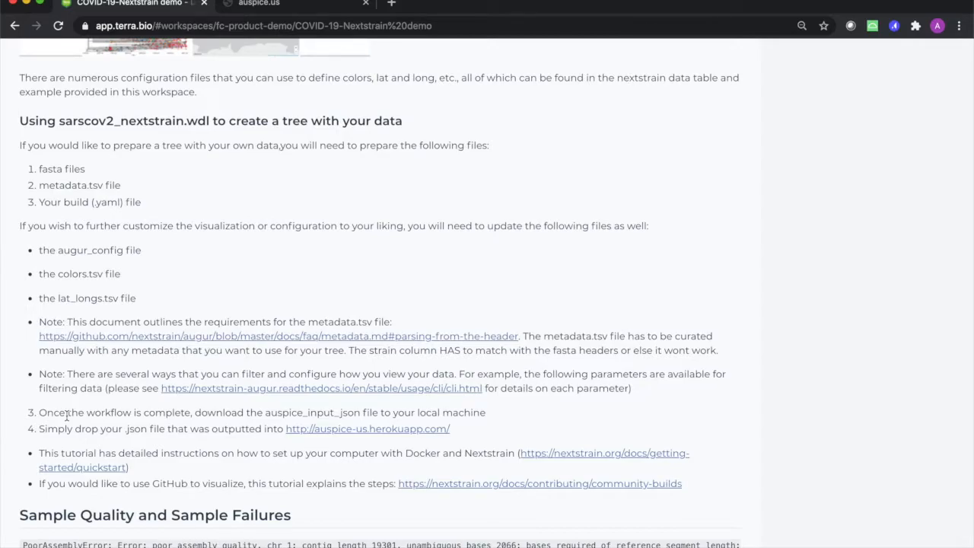
scroll(67, 414, "up", 20)
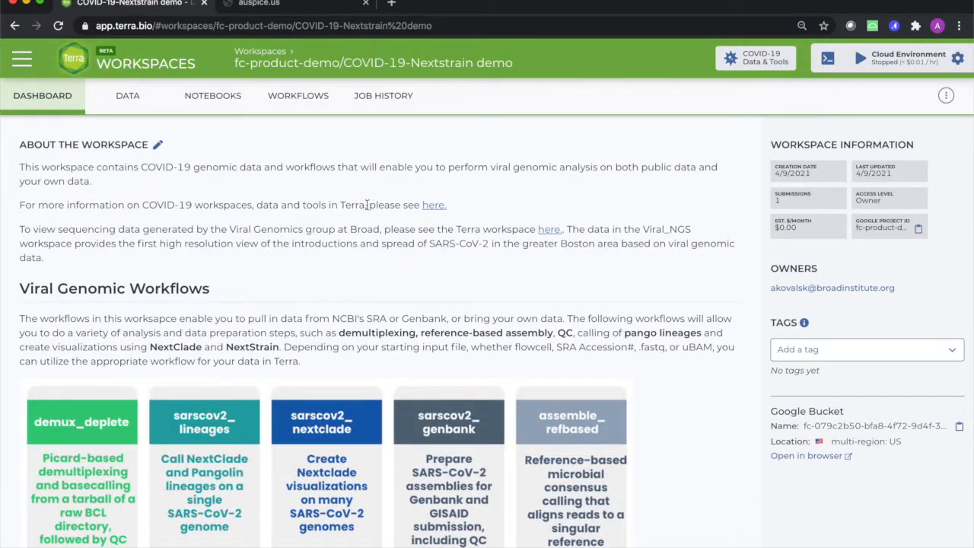
left_click_drag(367, 205, 449, 206)
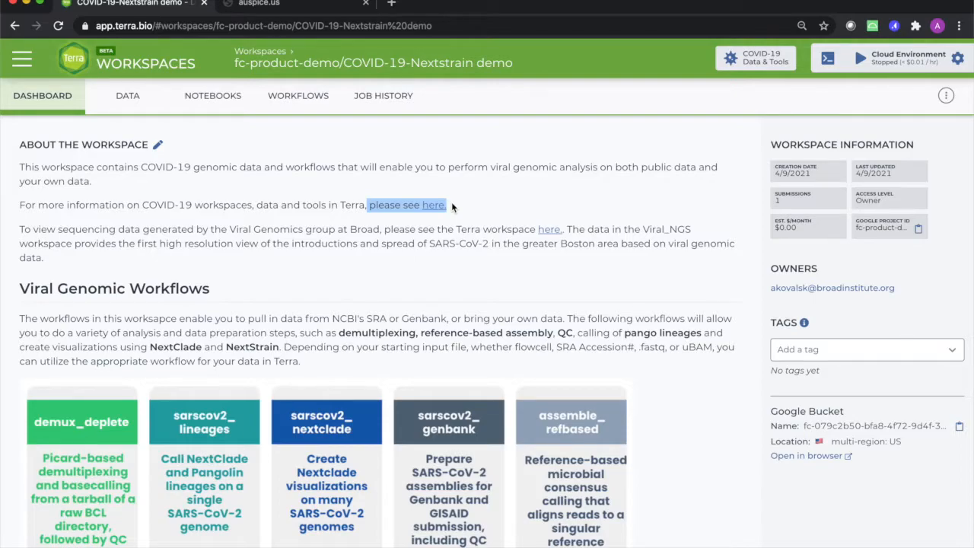
left_click(451, 203)
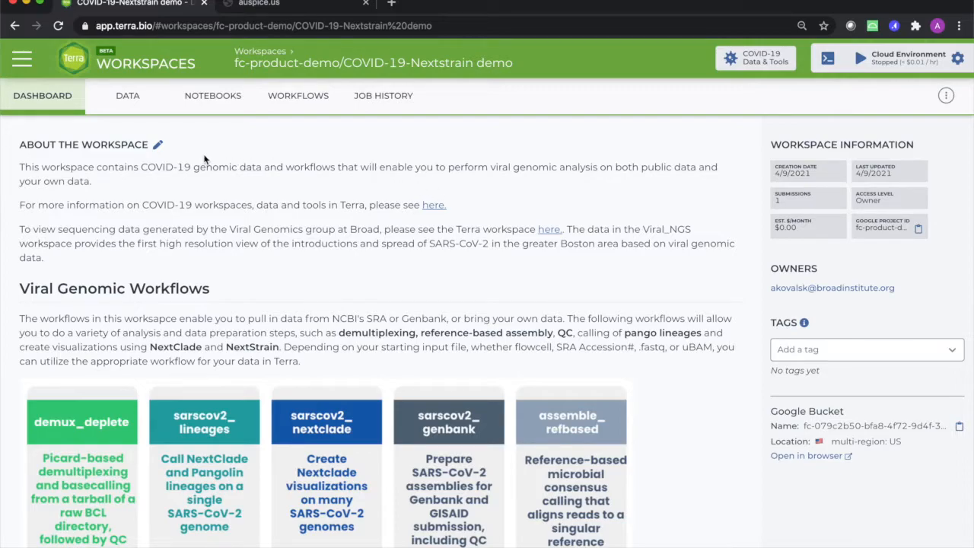
In the nextstrain_build data table, show only the columns auspice_config_json, build_yaml, colors_tsv, description_md, genomes_fasta and metadata_tsv.
left_click(127, 97)
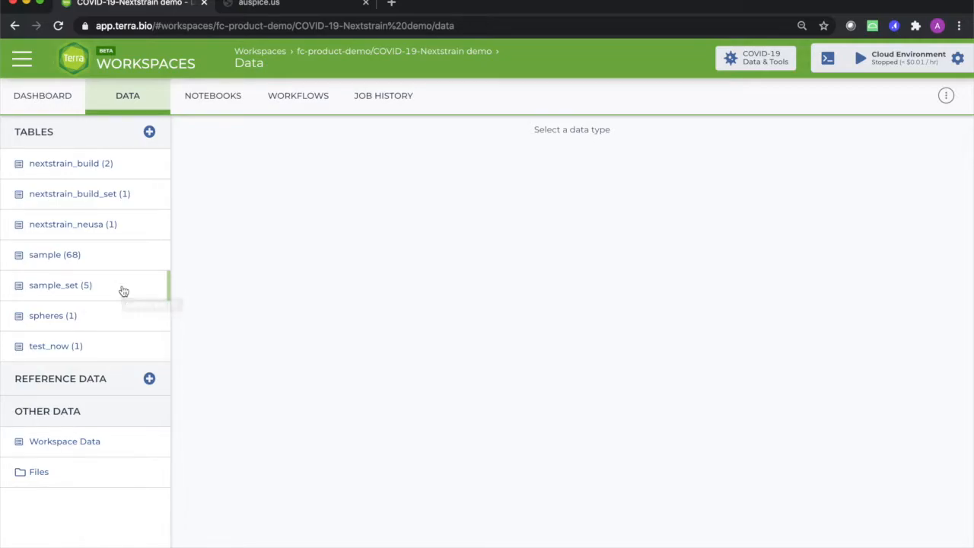
left_click(132, 163)
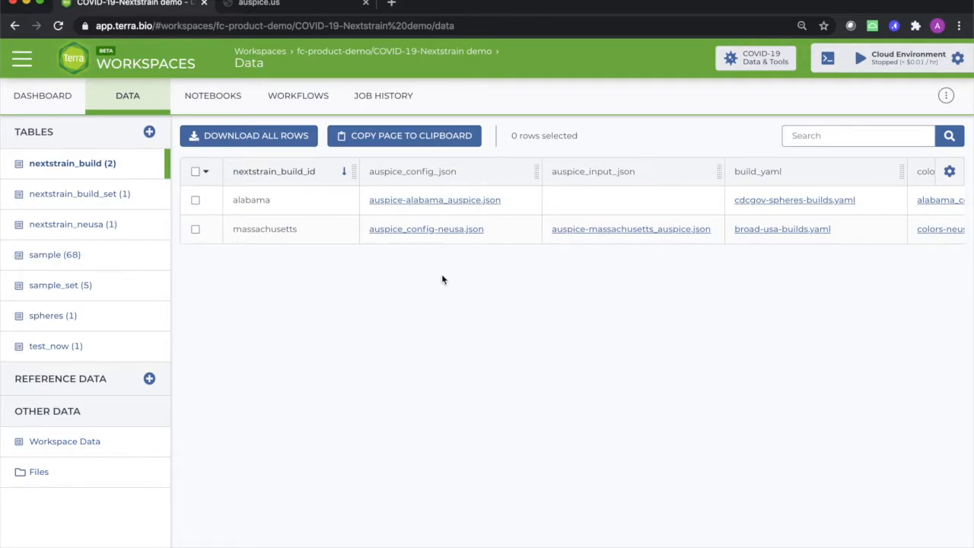
left_click(950, 174)
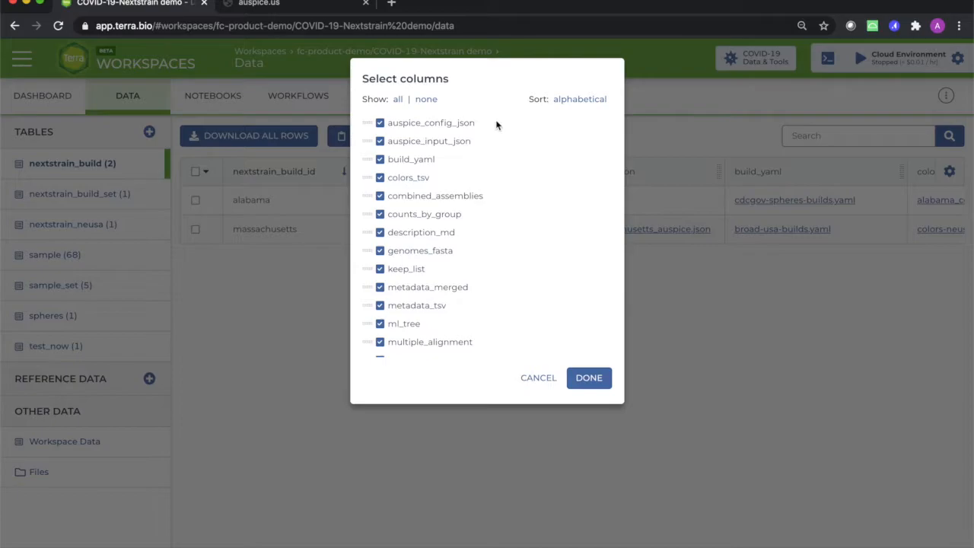
left_click(427, 101)
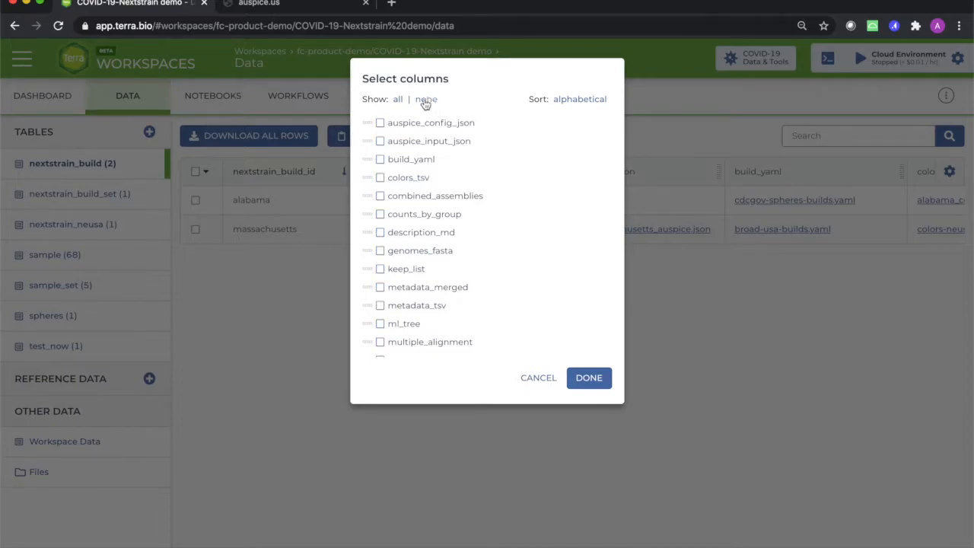
left_click(381, 123)
left_click(381, 160)
left_click(380, 179)
left_click(381, 233)
left_click(381, 251)
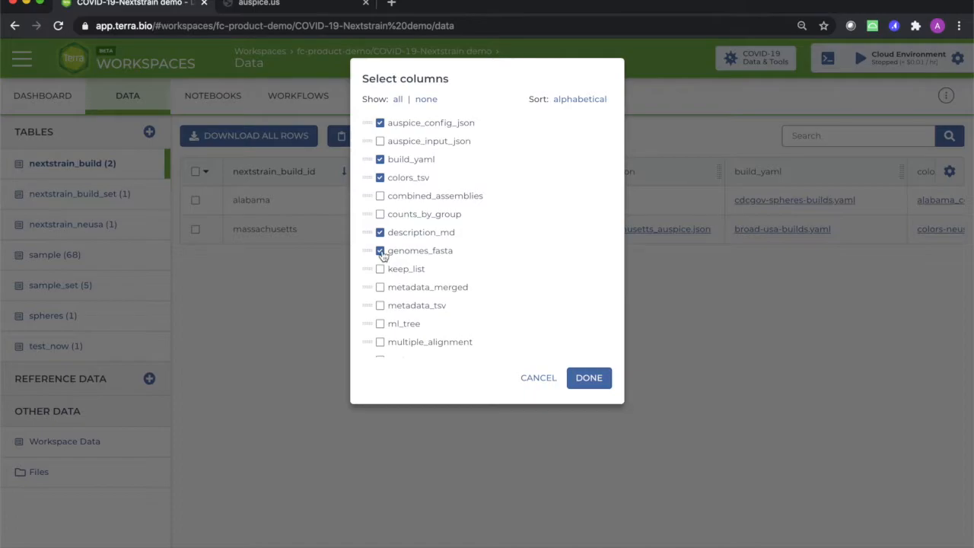
left_click(381, 306)
left_click(593, 384)
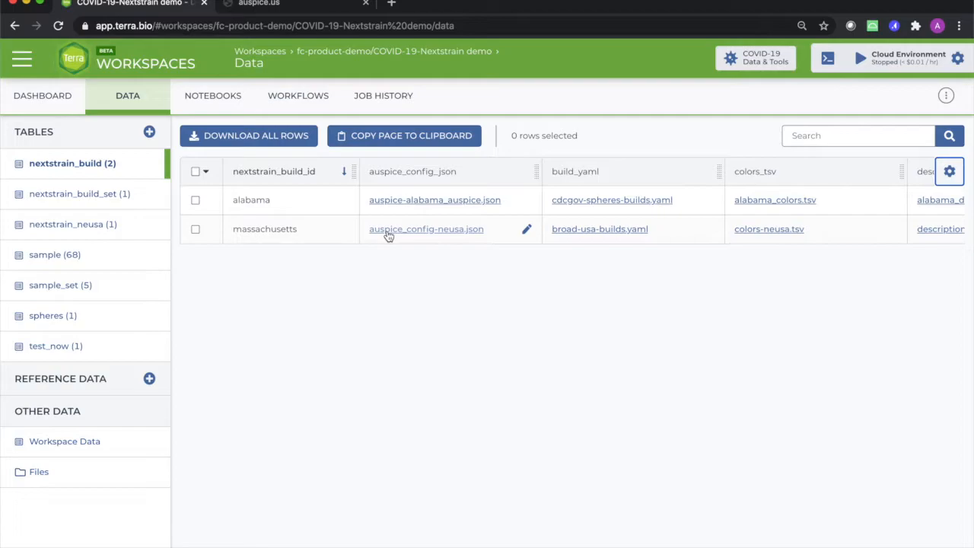
Preview the massachusetts row's auspice_config-neusa.json file and examine its title, maintainers and colorings entries.
left_click(388, 229)
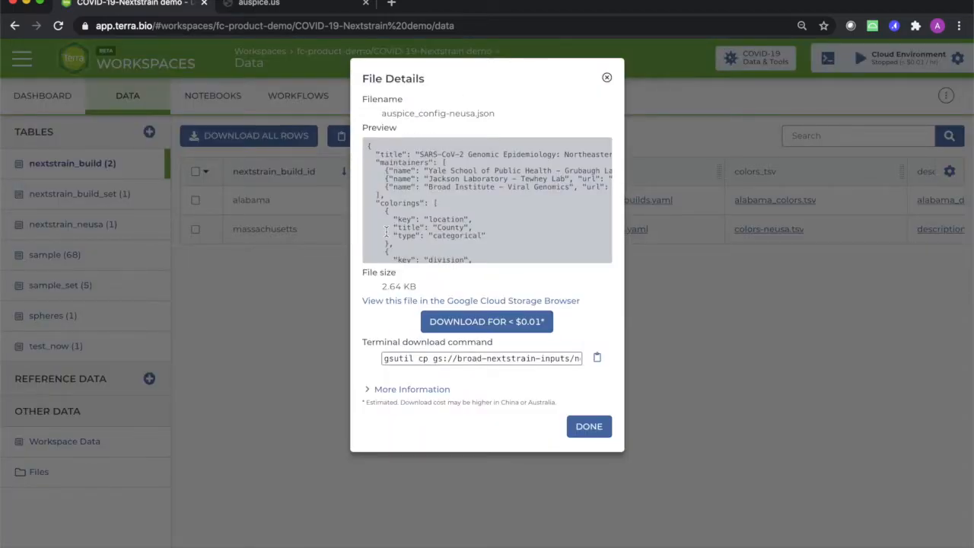
double_click(390, 154)
scroll(446, 174, "right", 5)
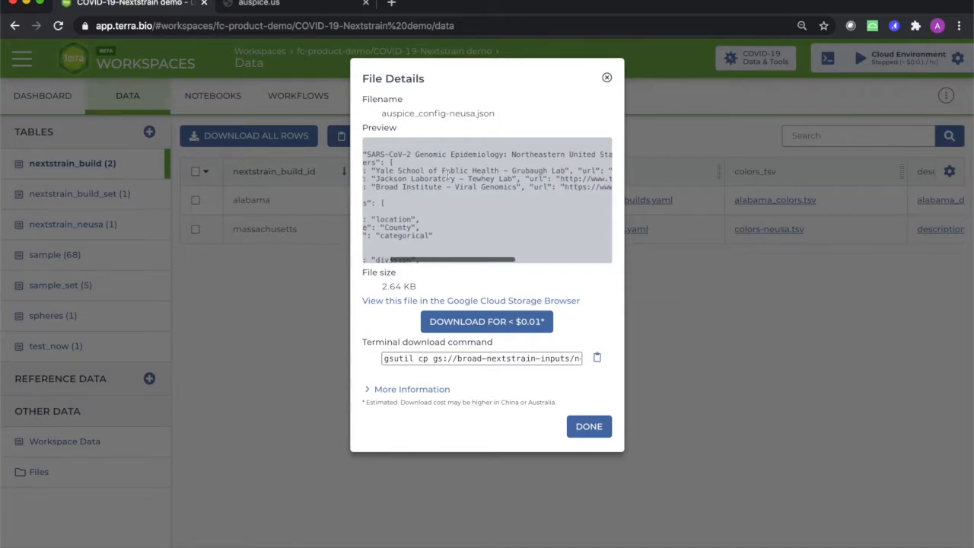
scroll(447, 174, "left", 5)
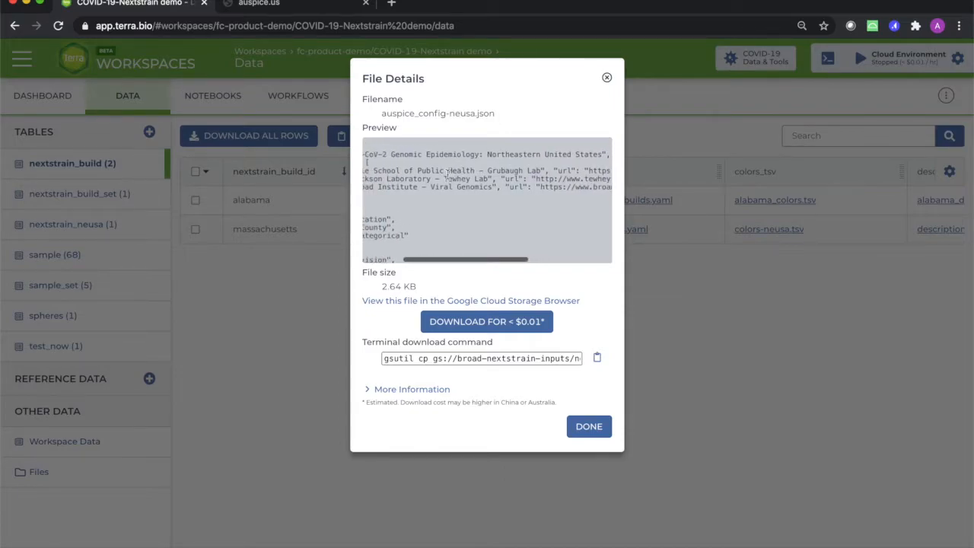
double_click(394, 200)
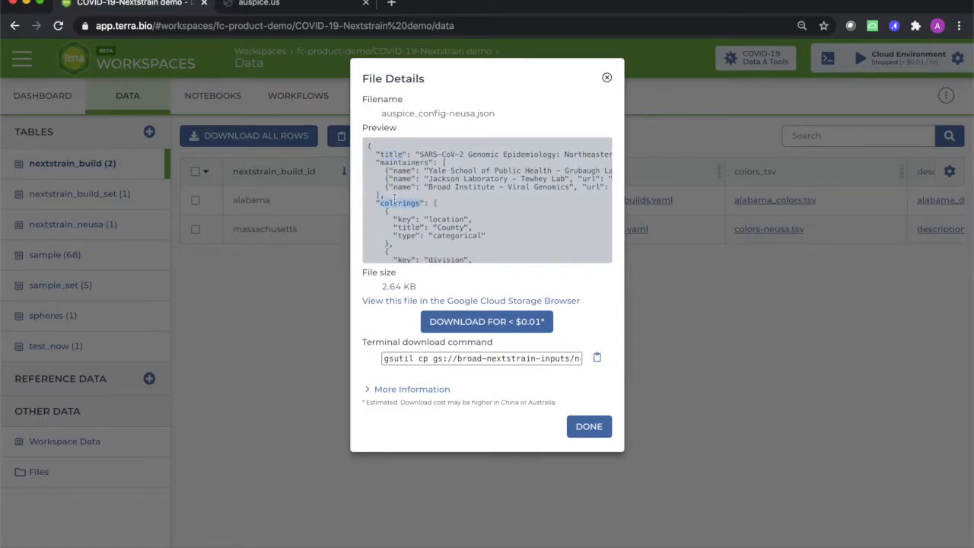
Examine the display_defaults, geo_resolutions, panels and filters sections of the previewed config file, and close its details.
scroll(394, 200, "down", 10)
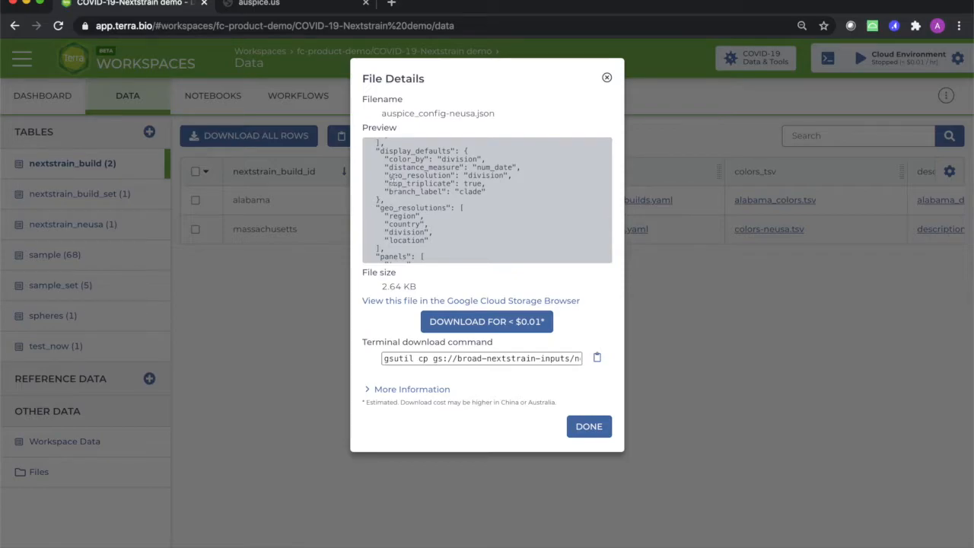
left_click_drag(381, 149, 451, 191)
scroll(451, 191, "down", 3)
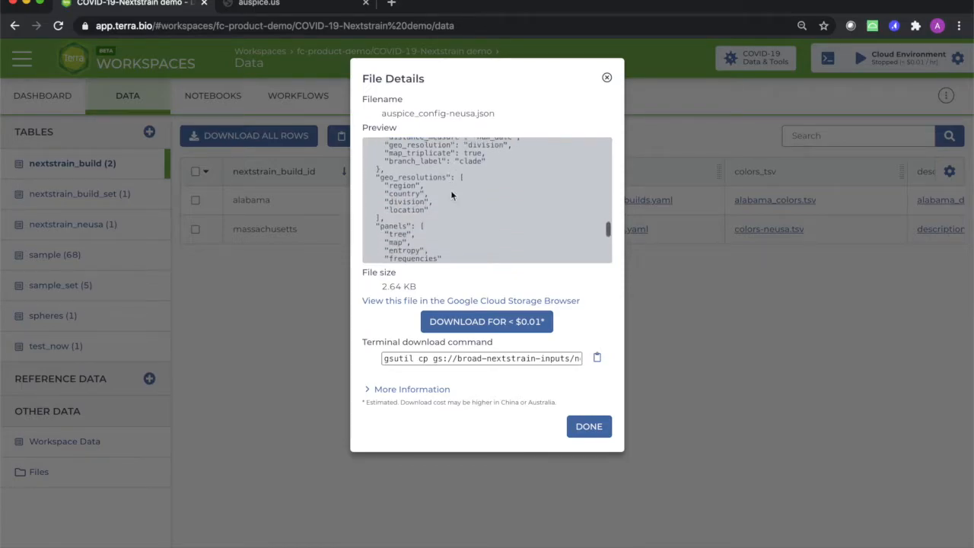
left_click_drag(380, 178, 449, 180)
scroll(403, 197, "down", 2)
double_click(394, 194)
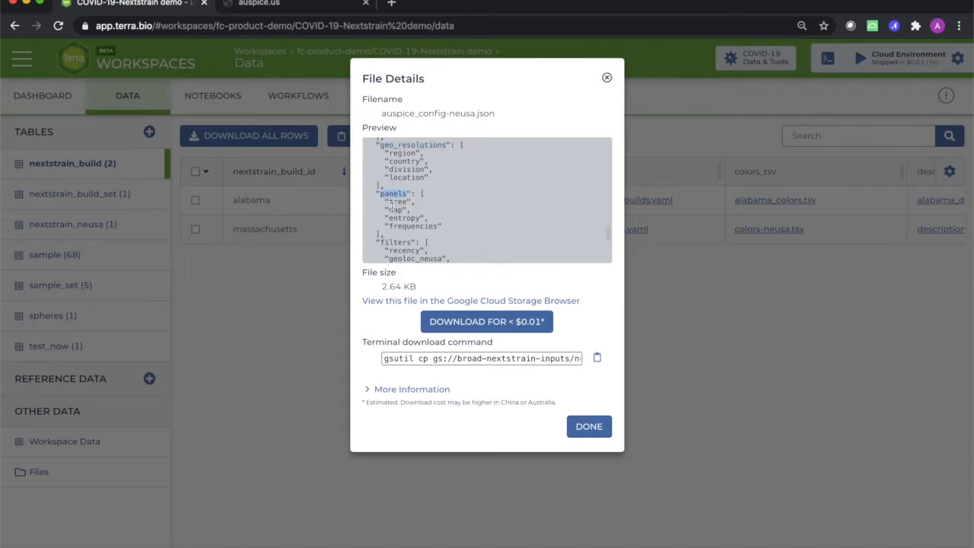
double_click(396, 242)
left_click(589, 427)
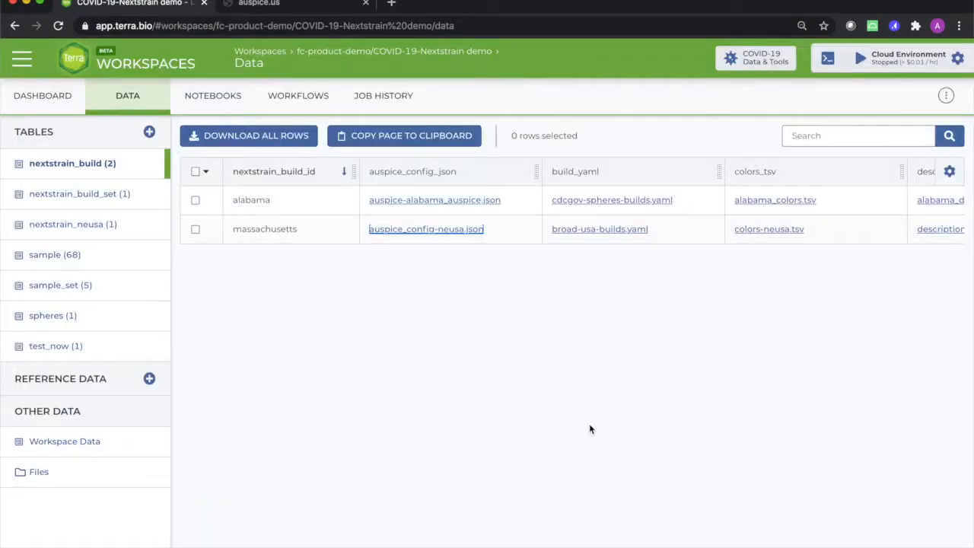
Switch to the auspice.us page, examine the phylogeny's sample details and the map, animation and panel options, and close the page.
left_click(293, 4)
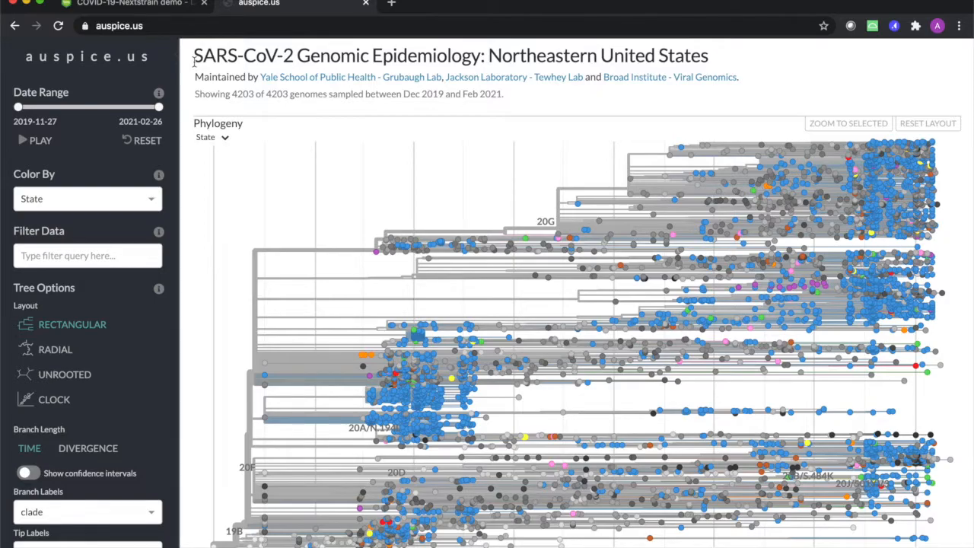
mouse_move(403, 250)
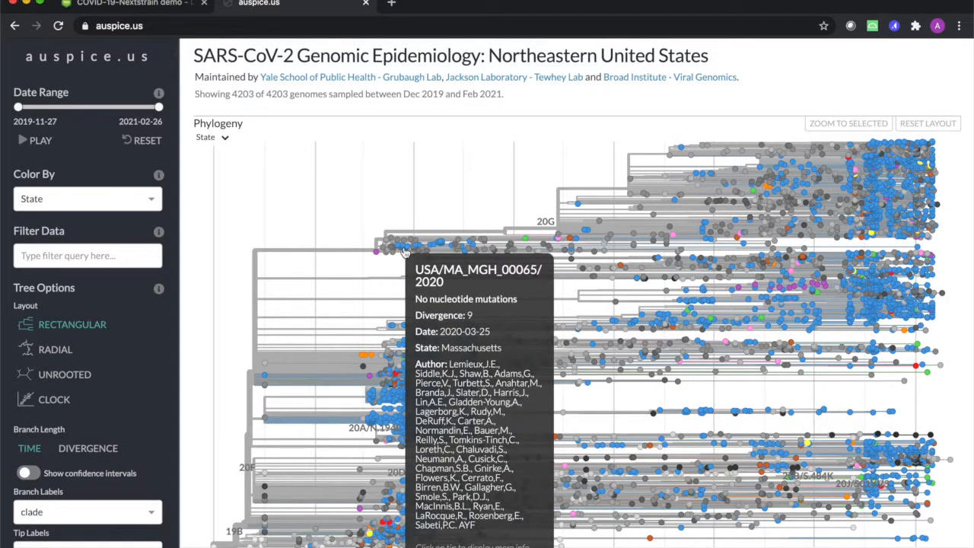
mouse_move(403, 346)
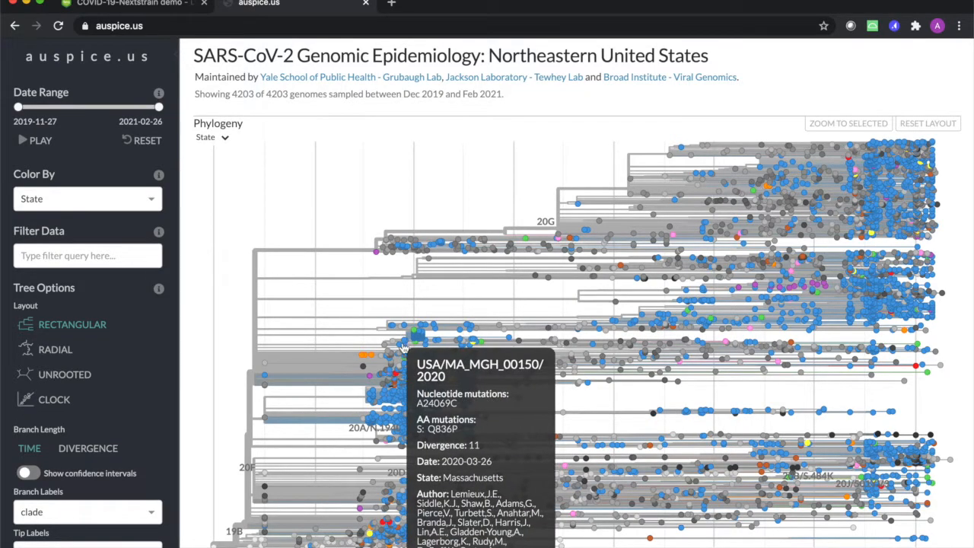
mouse_move(334, 362)
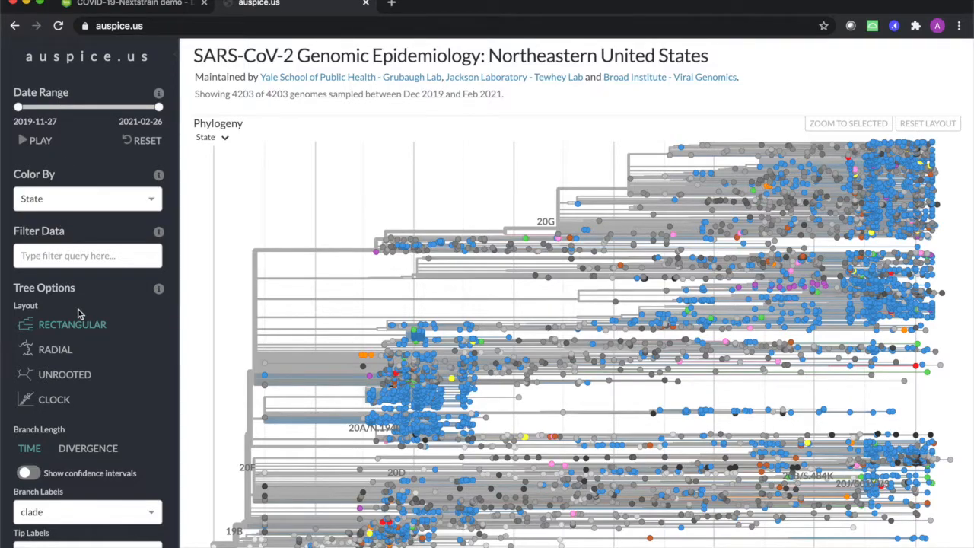
scroll(78, 313, "down", 8)
scroll(78, 313, "down", 7)
scroll(78, 314, "down", 1)
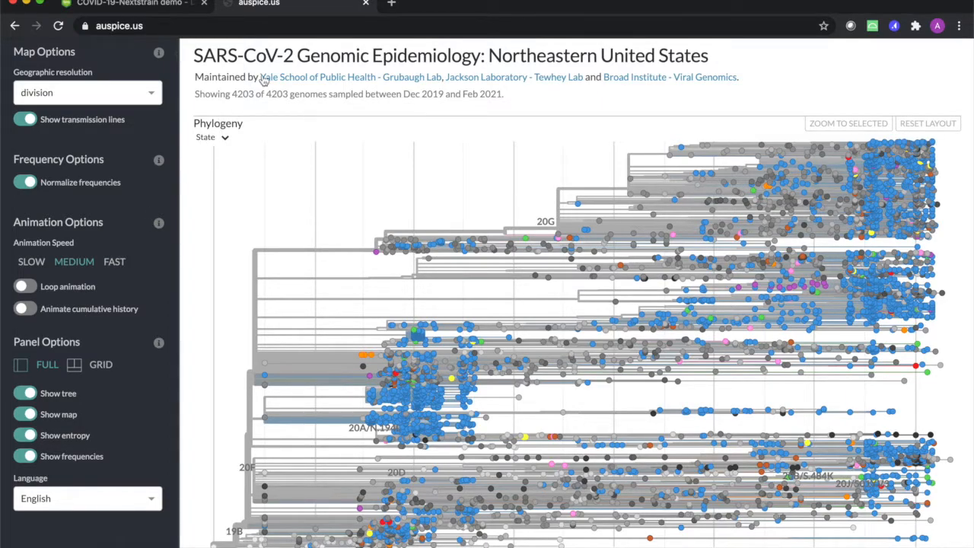
left_click(366, 4)
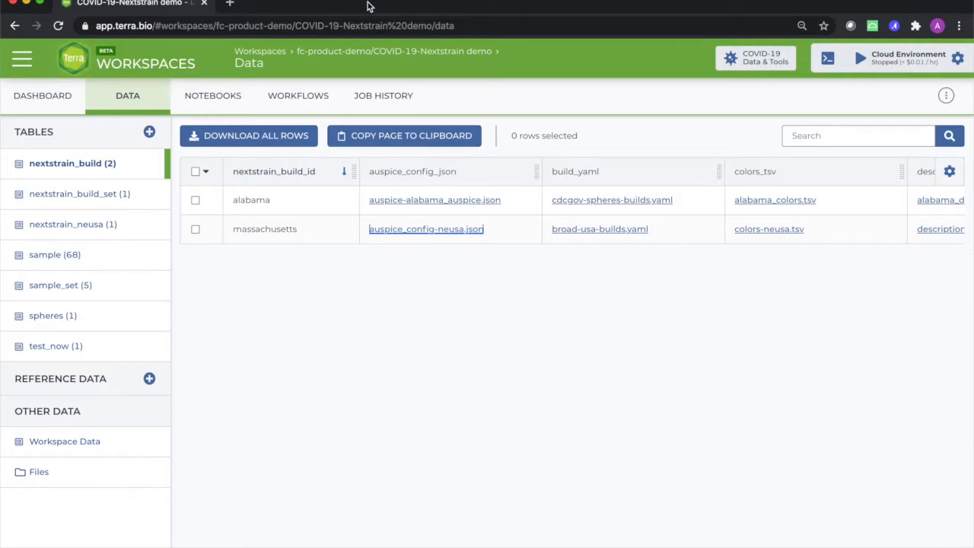
Download the massachusetts row's broad-usa-builds.yaml file from the build_yaml column.
left_click(581, 229)
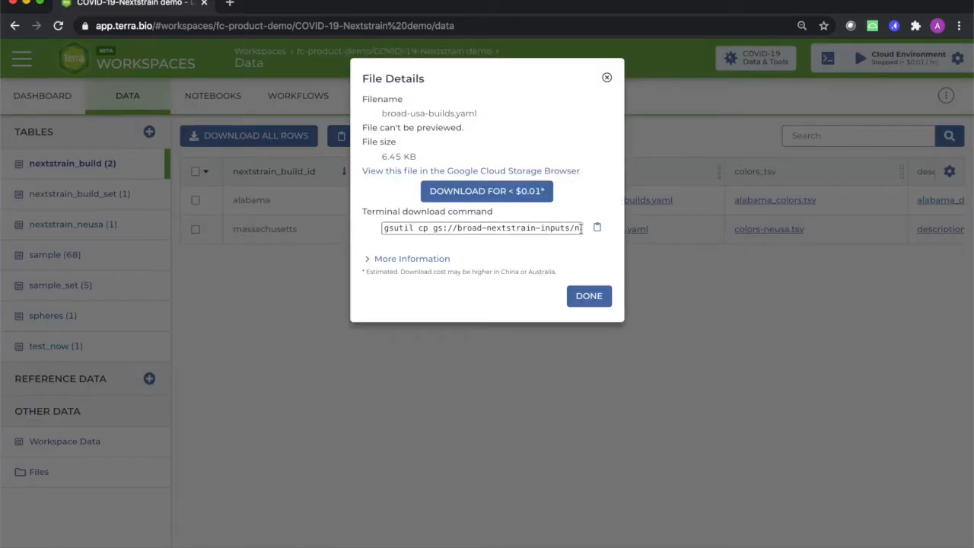
left_click(521, 198)
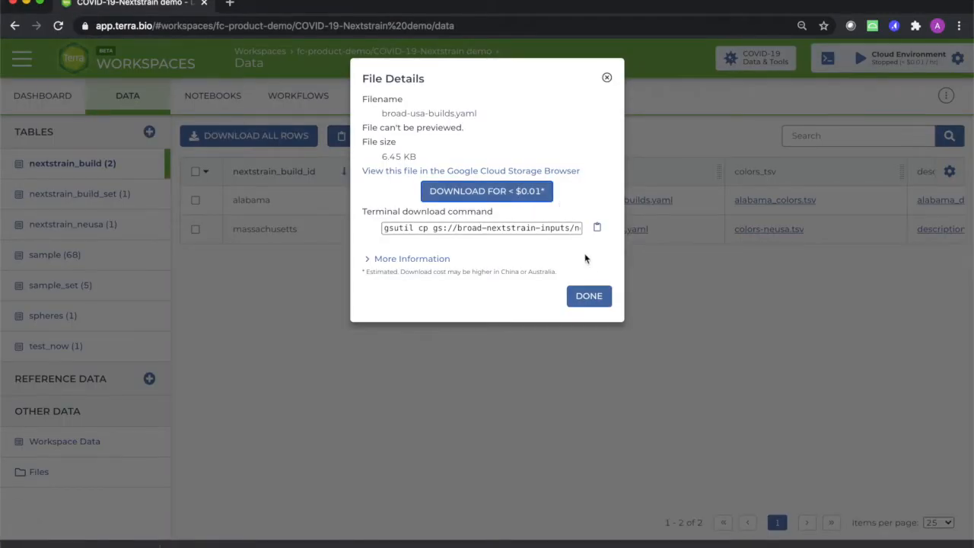
left_click(599, 299)
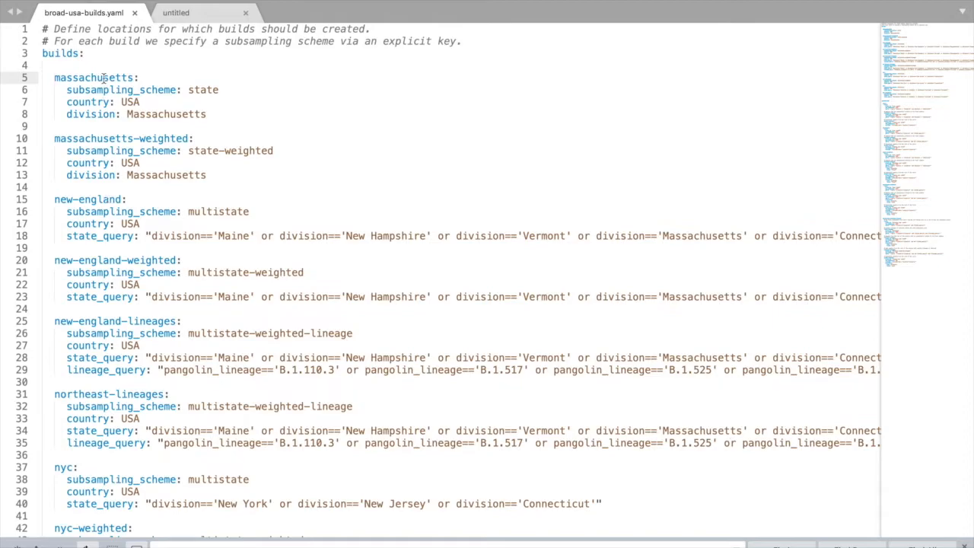
Compare the massachusetts build name in broad-usa-builds.yaml with the matching nextstrain_build_id in the Terra data table.
left_click_drag(54, 78, 133, 78)
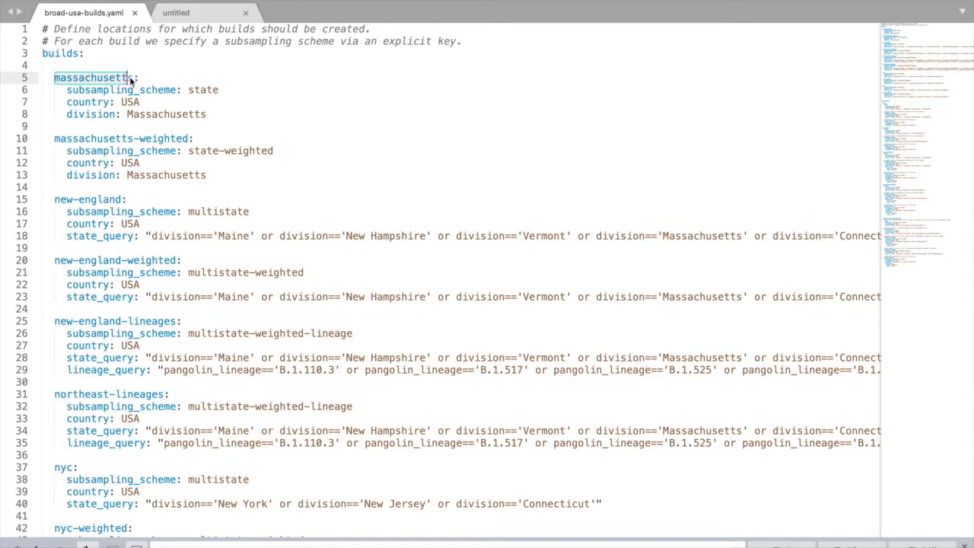
left_click(211, 103)
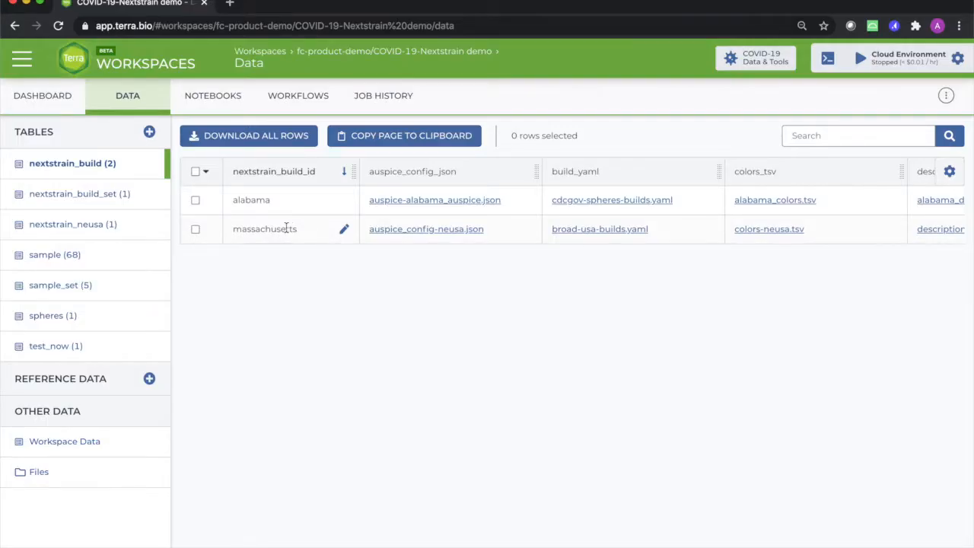
double_click(286, 228)
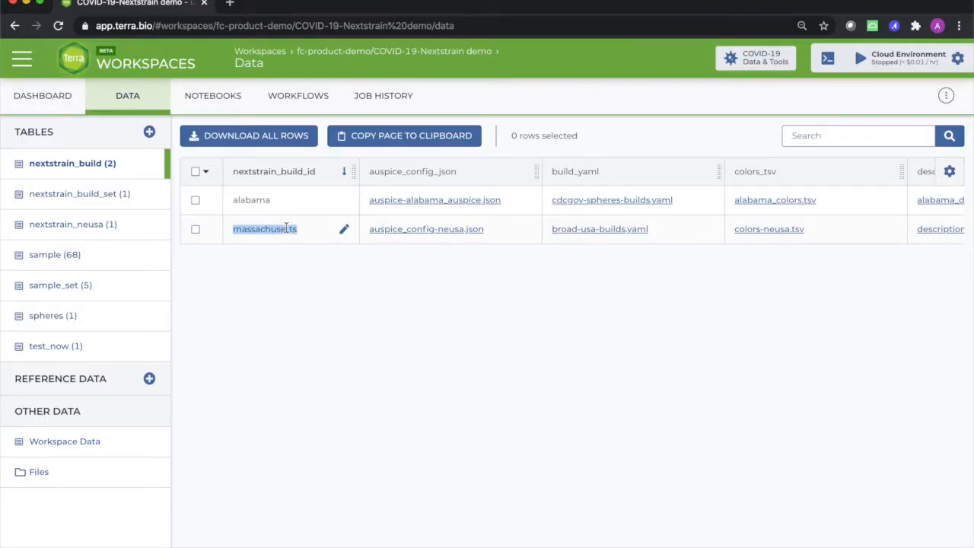
Preview the massachusetts row's colors-neusa.tsv file, examine the colour codes assigned to each division, and close its details.
left_click(324, 245)
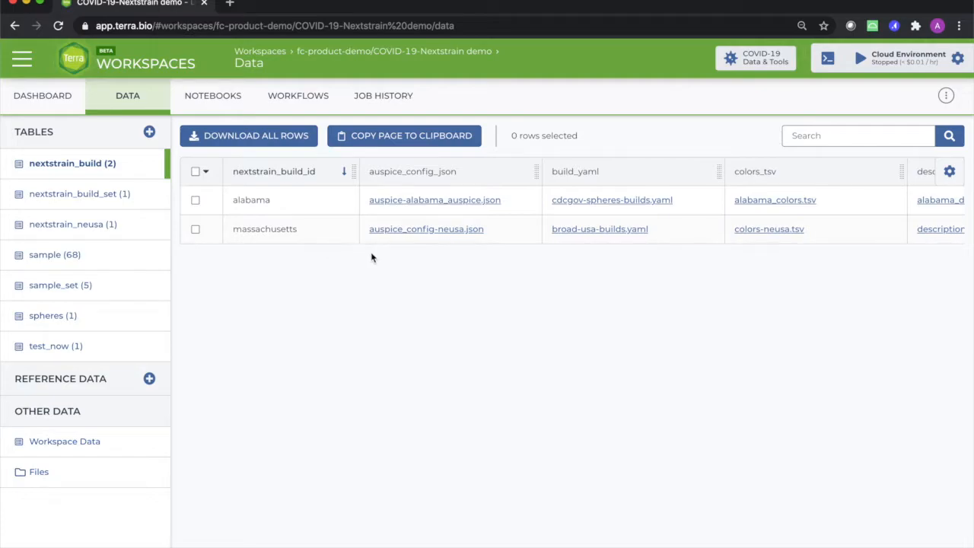
scroll(572, 263, "right", 5)
scroll(572, 266, "right", 1)
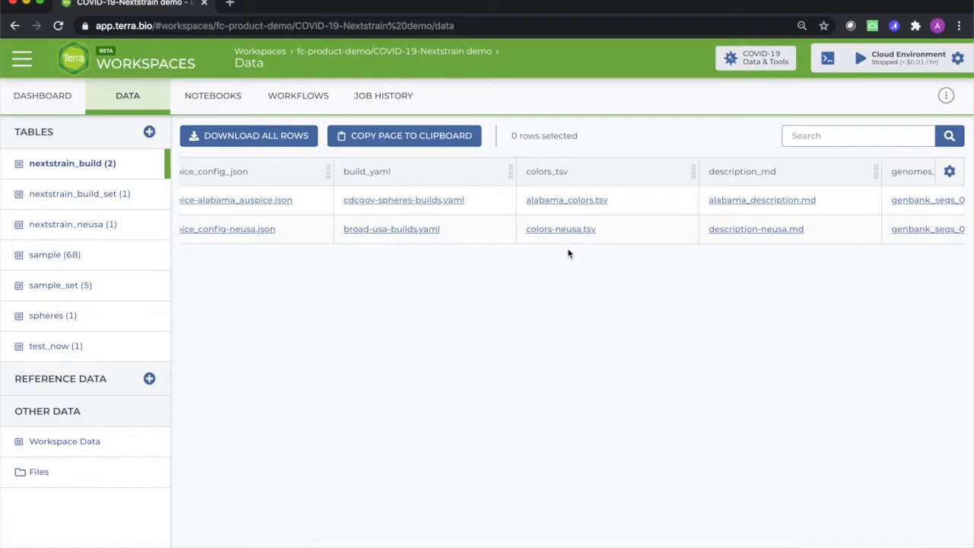
left_click(564, 232)
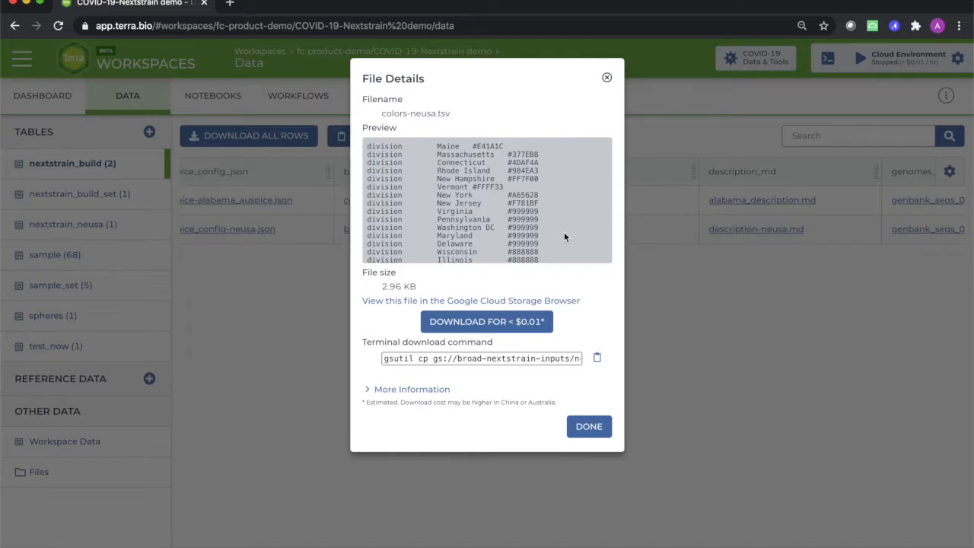
double_click(523, 150)
left_click(550, 152)
left_click(592, 428)
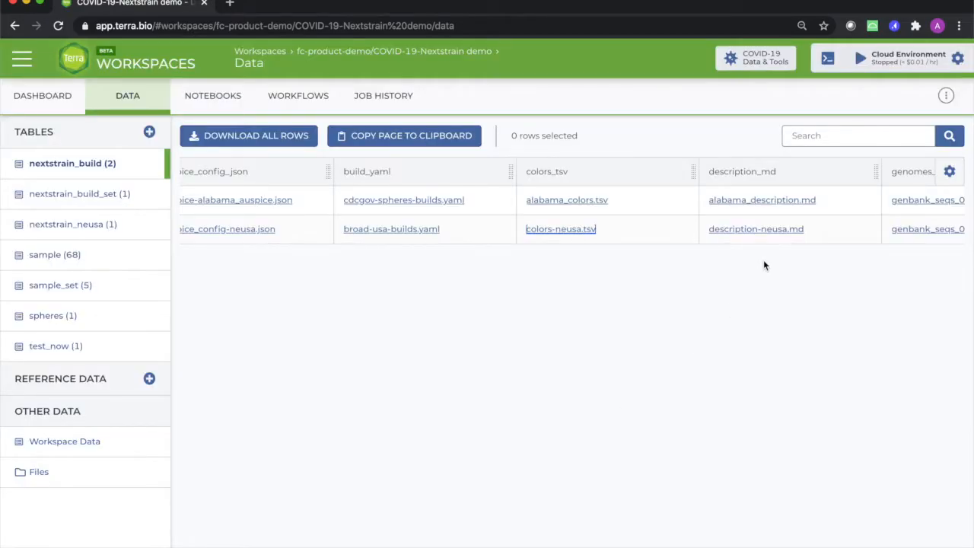
View the file details of the massachusetts row's description-neusa.md and genbank_seq_metadata.tsv files, closing each one.
left_click(766, 229)
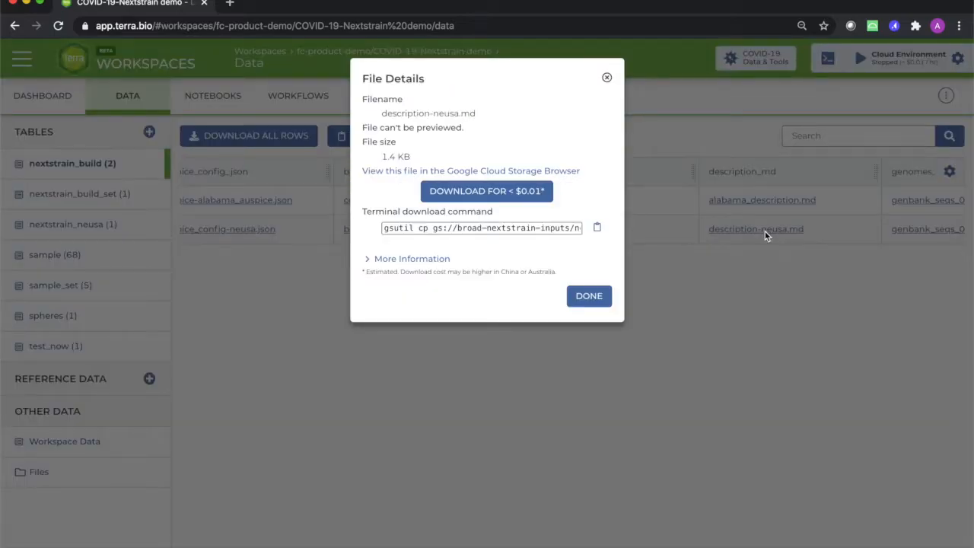
left_click(589, 296)
scroll(722, 284, "right", 5)
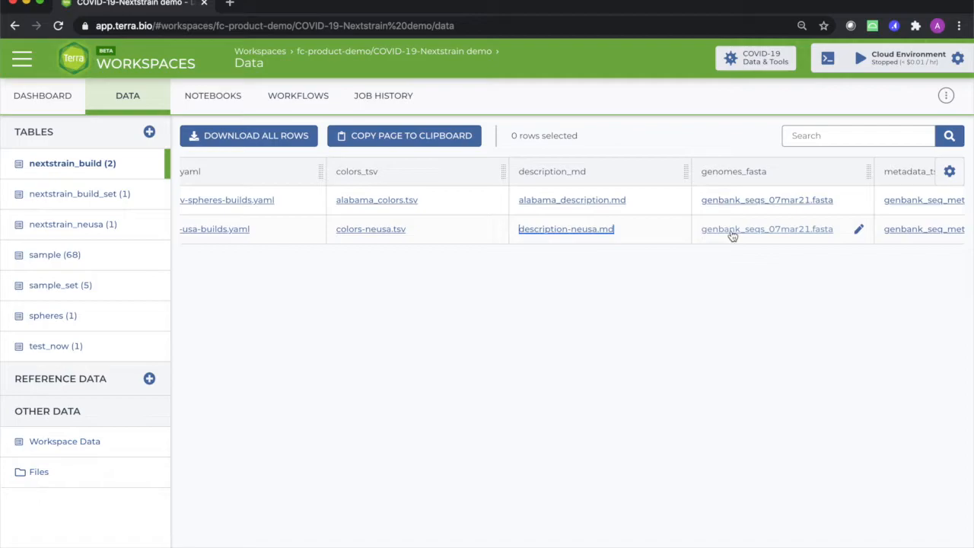
key("Tab")
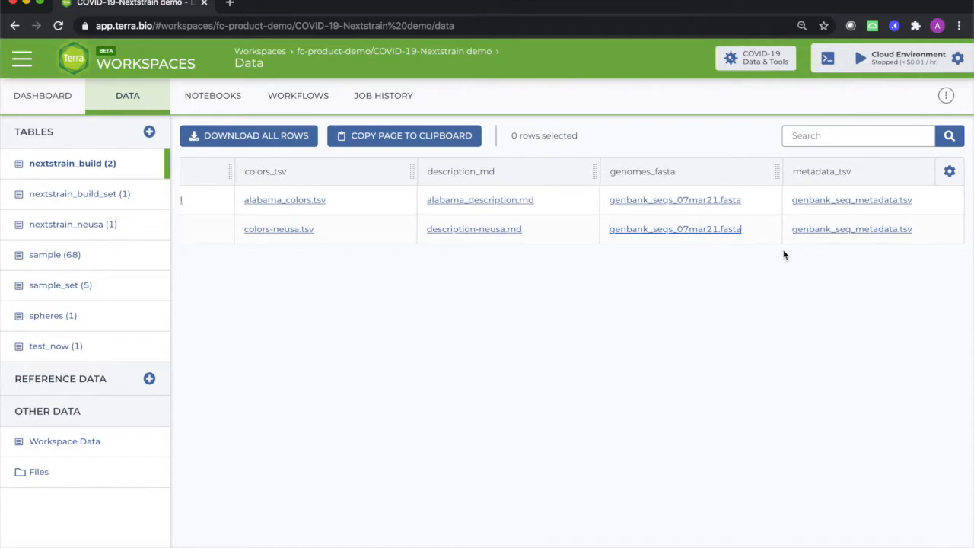
left_click(821, 230)
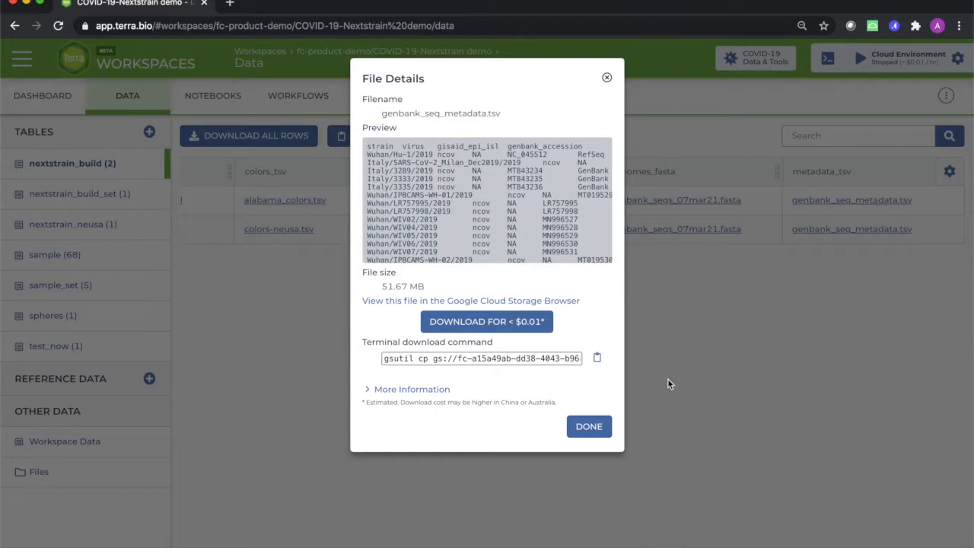
left_click(589, 427)
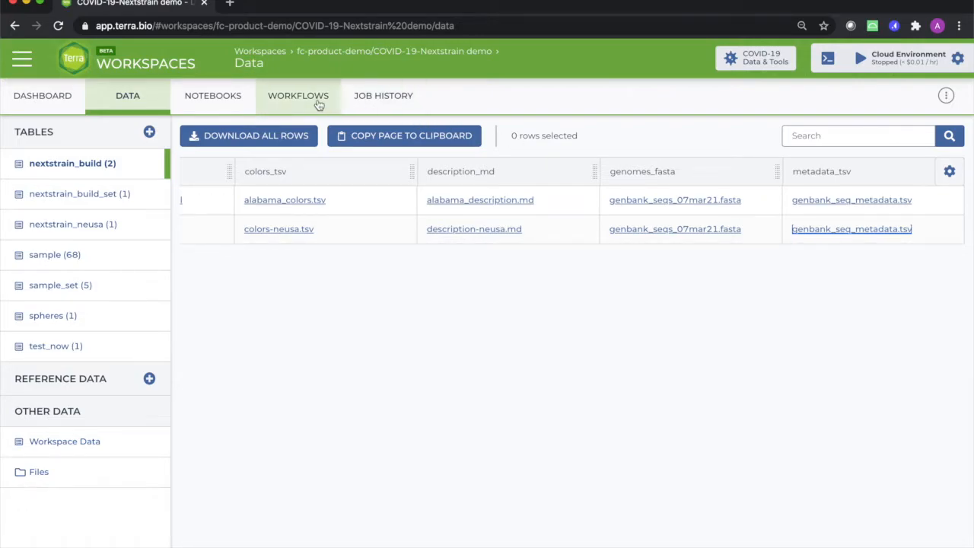
Open the workspace's sarscov2_nextstrain workflow and set its root entity type to nextstrain_build.
left_click(319, 105)
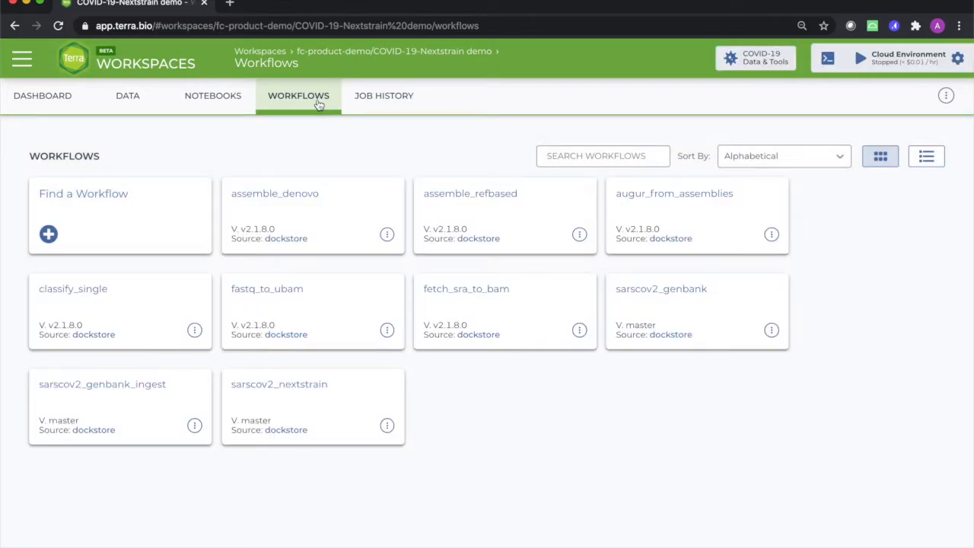
left_click(341, 391)
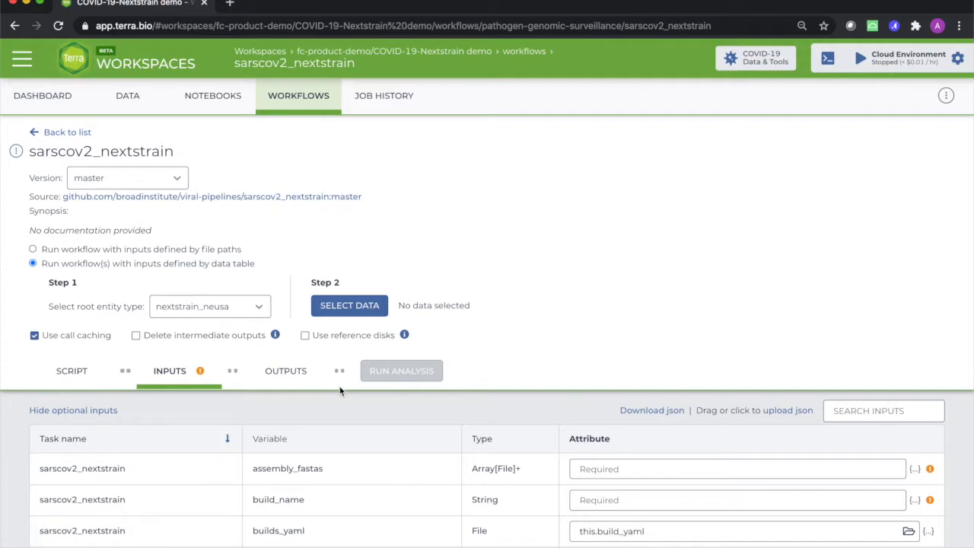
left_click(255, 309)
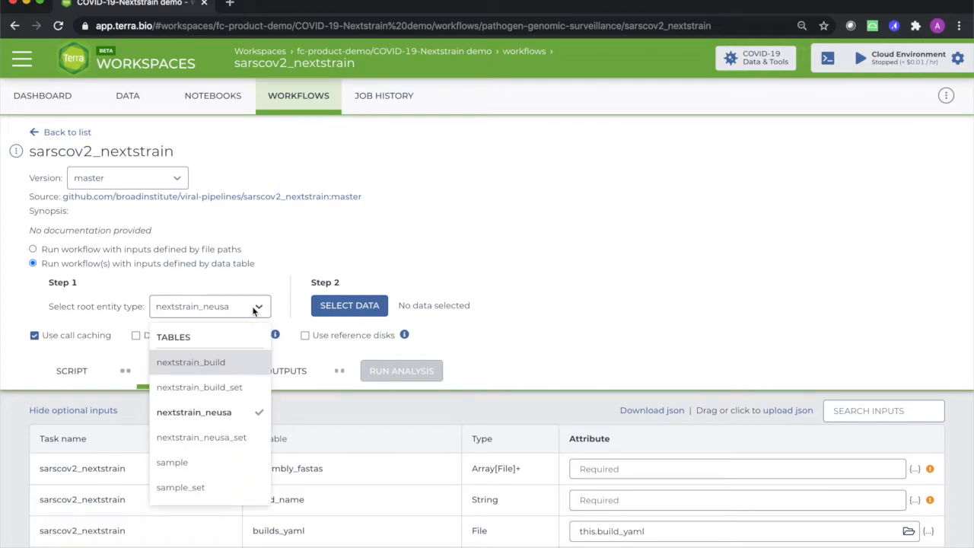
left_click(209, 363)
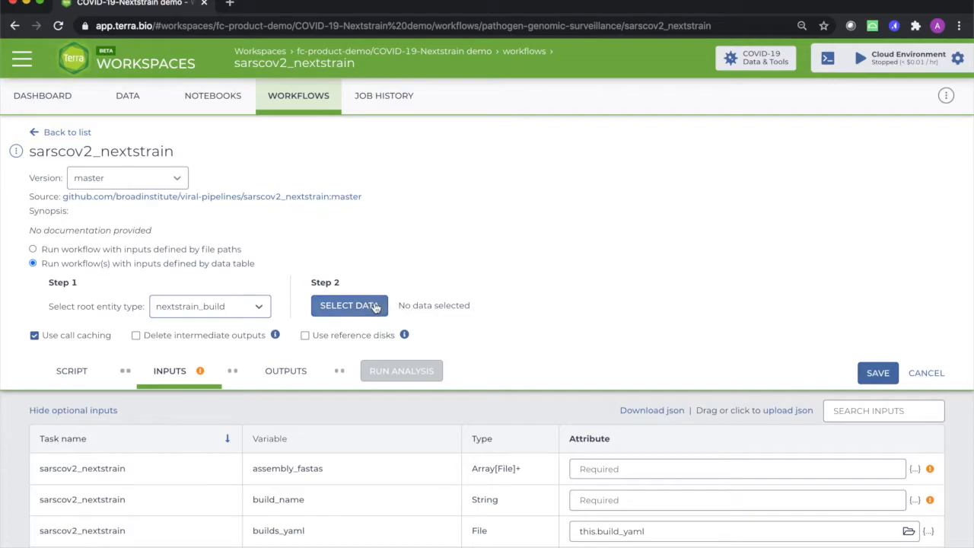
Choose the massachusetts build as the data to process and save the workflow configuration.
left_click(375, 304)
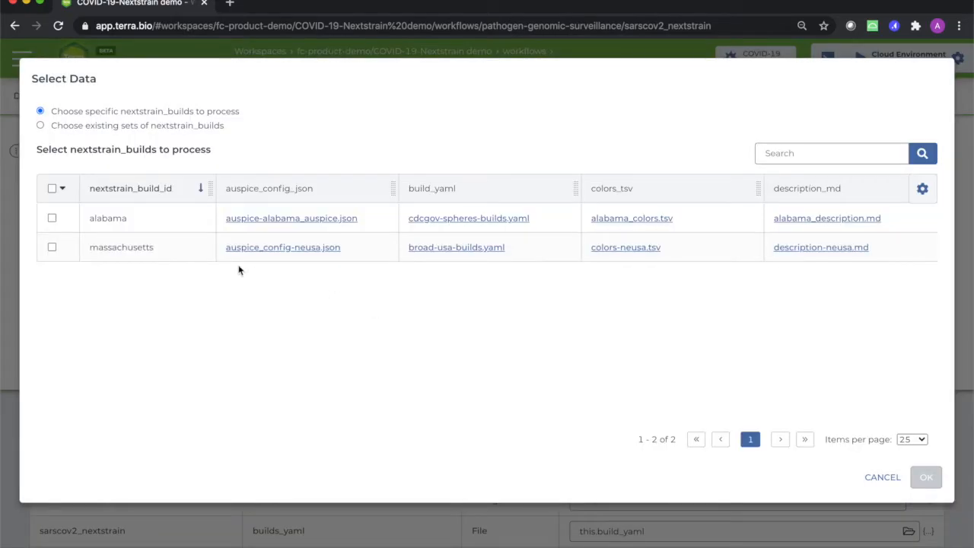
left_click(52, 248)
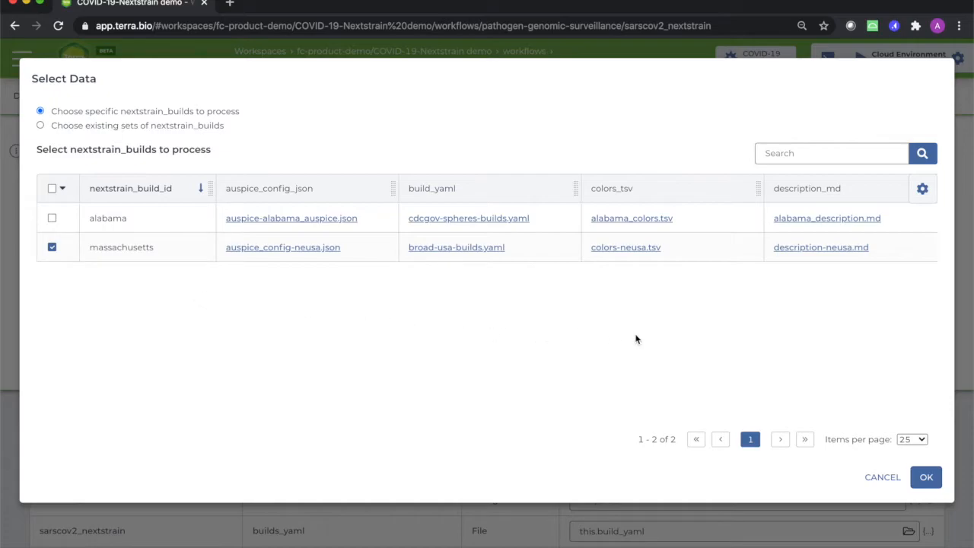
left_click(925, 478)
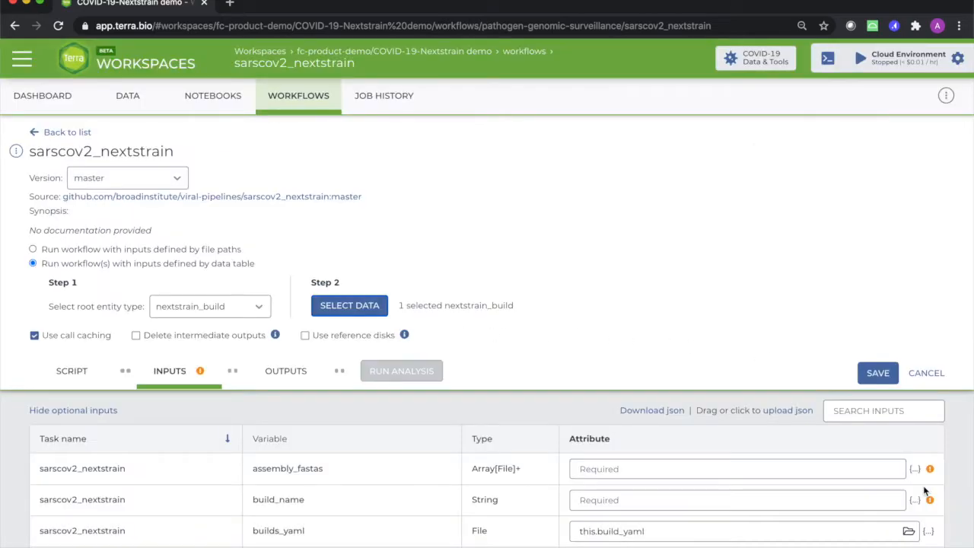
left_click(877, 372)
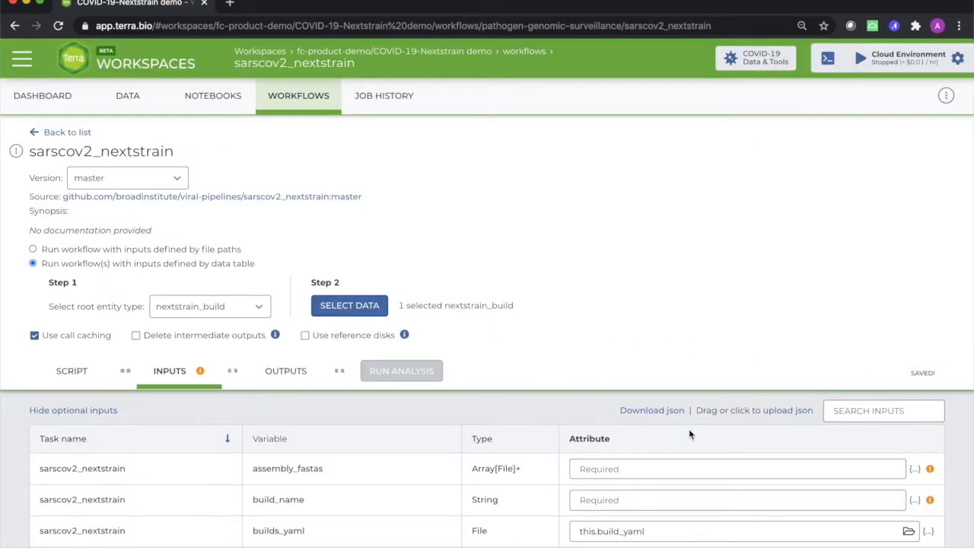
Examine the sarscov2_nextstrain workflow's script and its required and optional input variables, including sample_metadata_tsvs and confidence.
scroll(633, 463, "down", 1)
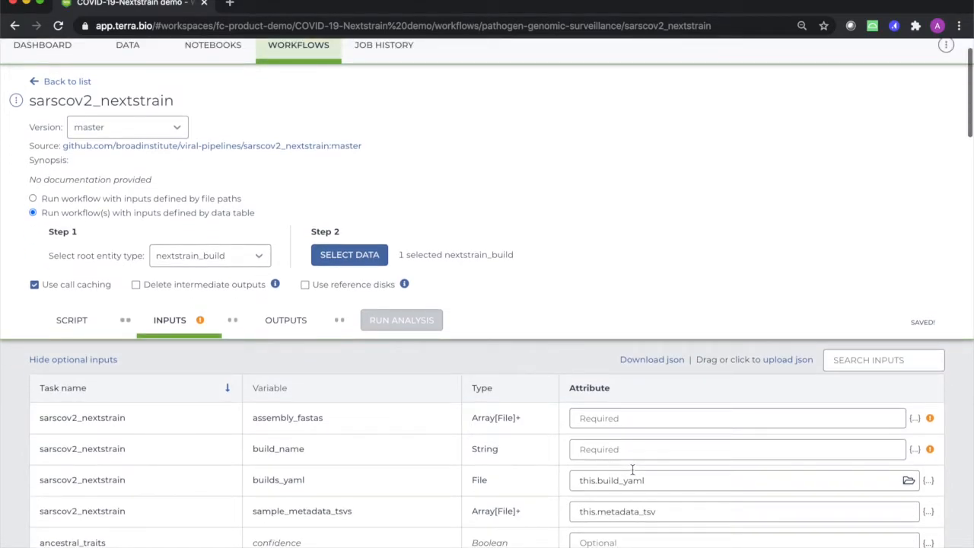
scroll(632, 469, "down", 2)
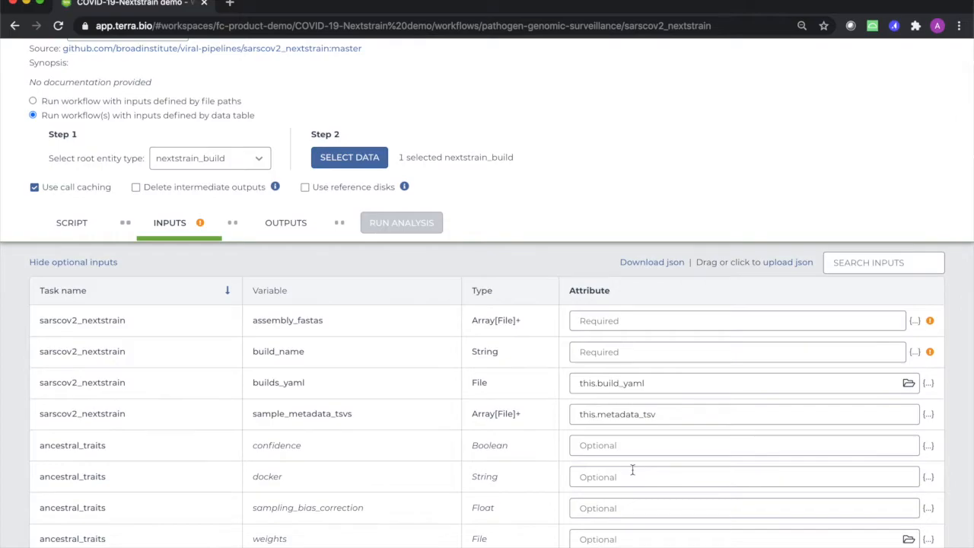
scroll(631, 469, "down", 2)
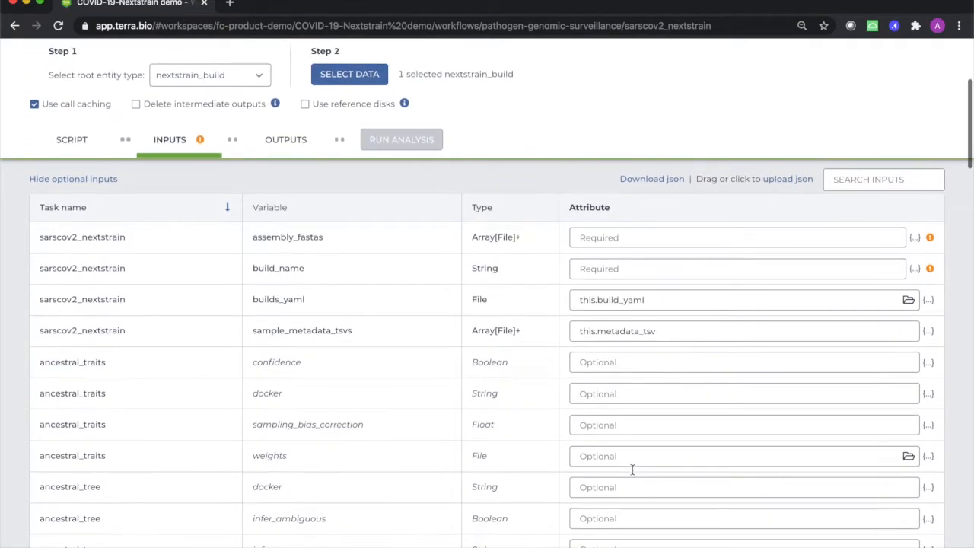
left_click(72, 150)
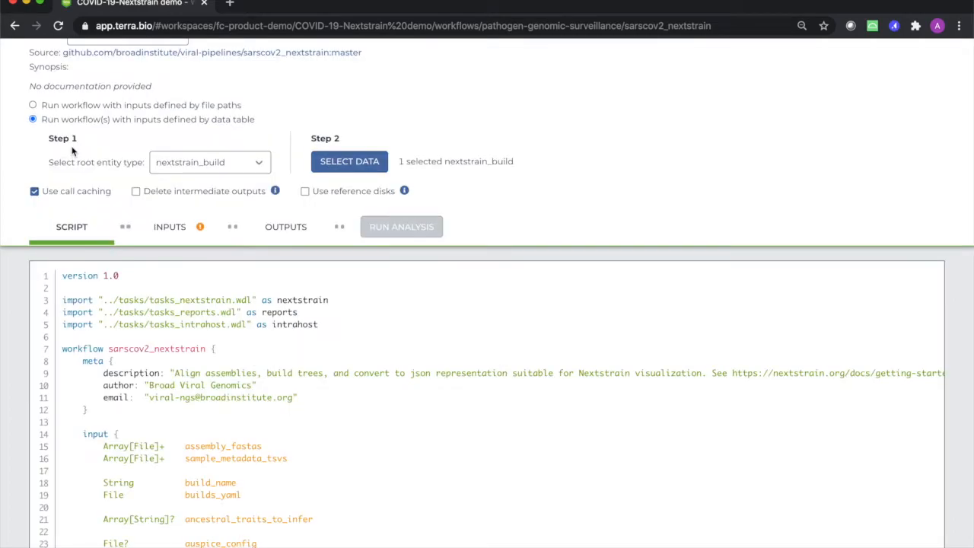
left_click(175, 232)
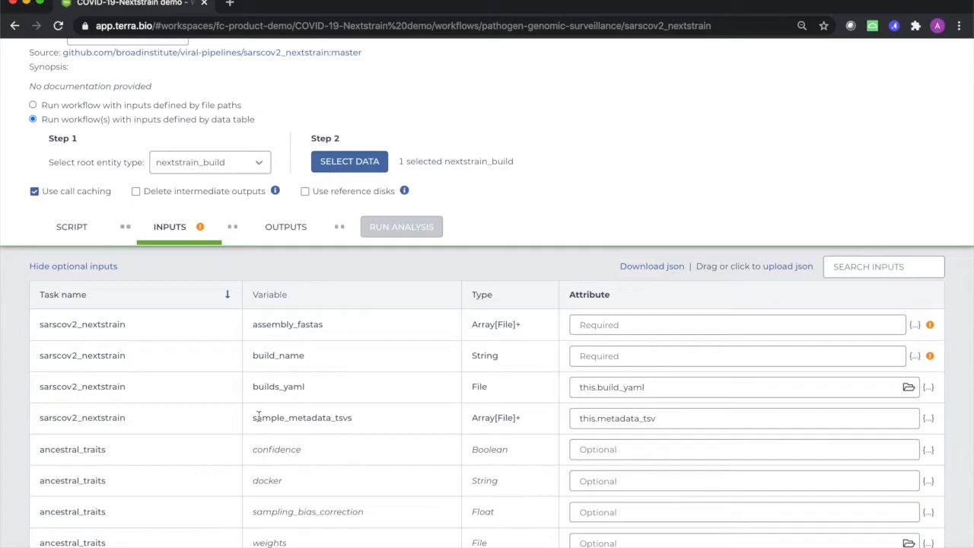
left_click_drag(251, 419, 370, 420)
left_click(255, 452)
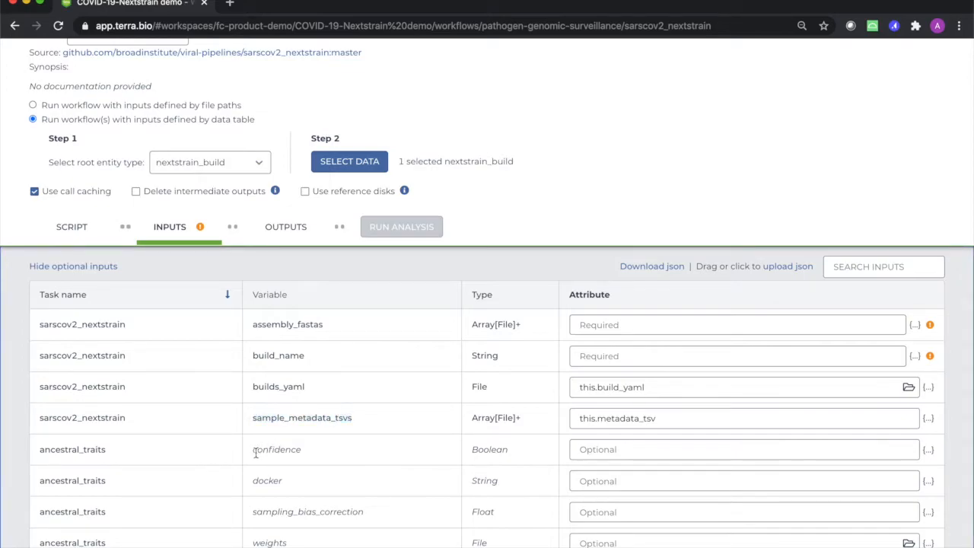
double_click(255, 452)
left_click(327, 452)
Set the assembly_fastas input to this.genomes_fasta and the build_name input to this.nextstrain_build_id.
left_click(579, 324)
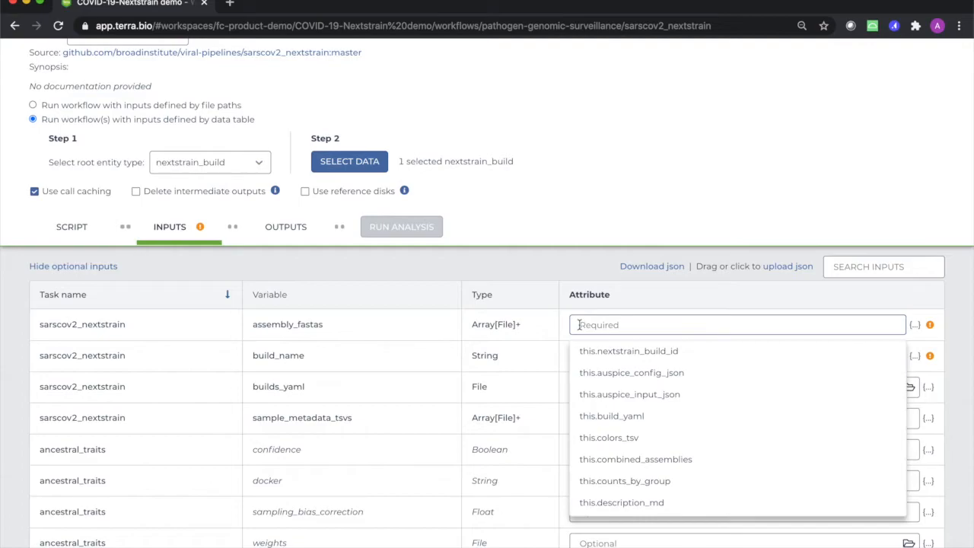
type("this.ge")
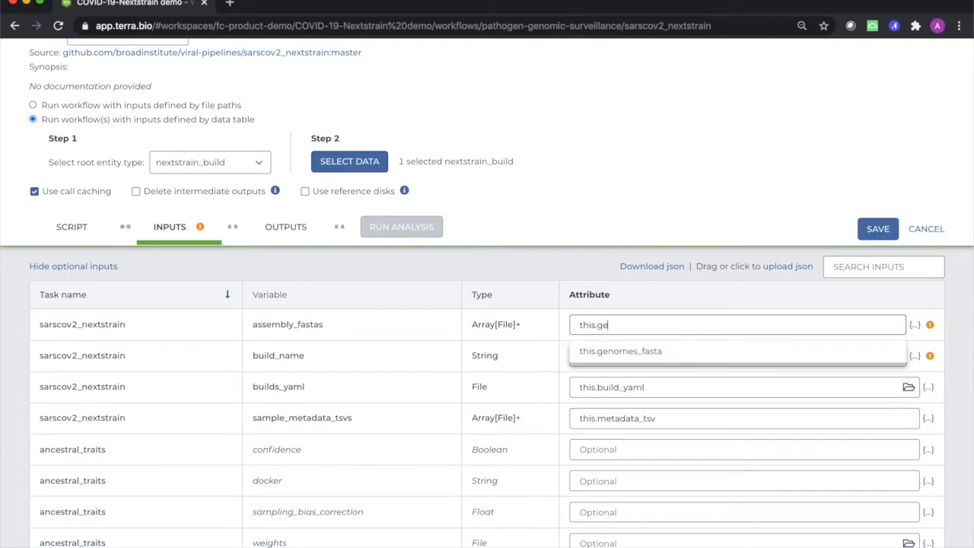
left_click(596, 349)
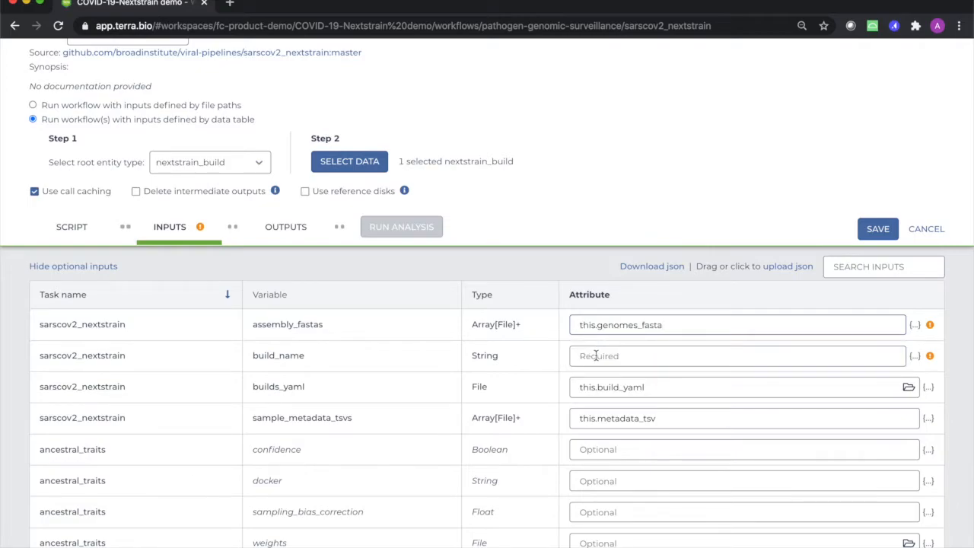
left_click(596, 355)
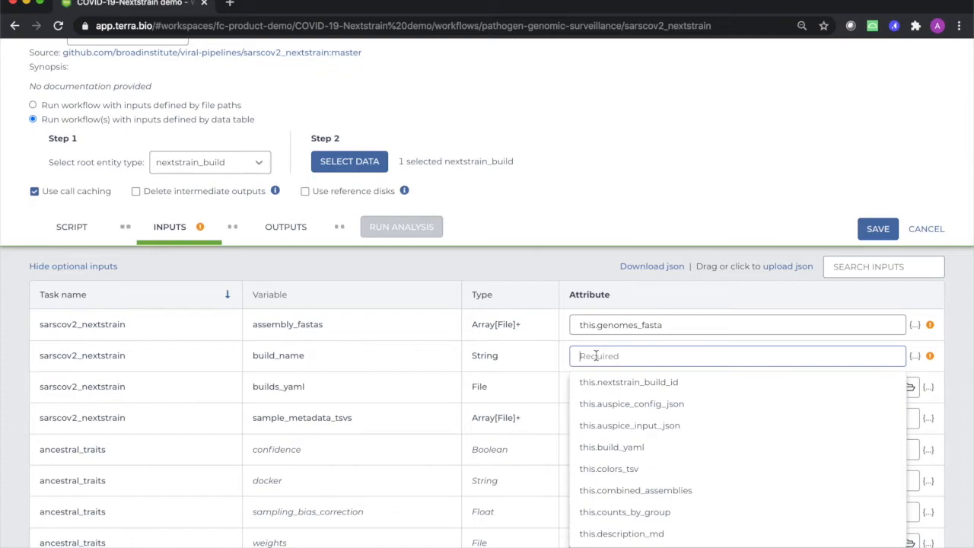
left_click(600, 383)
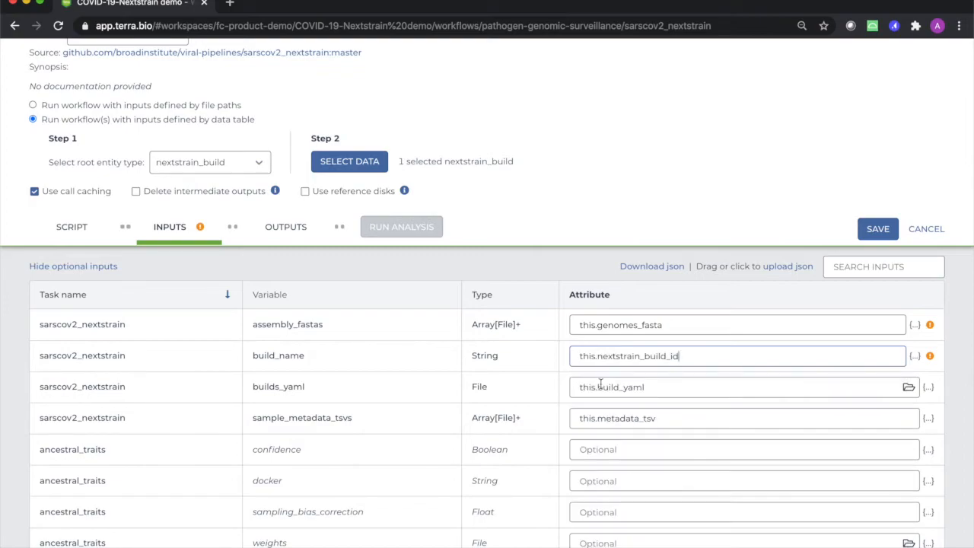
Examine the workflow's optional inputs, including mafft remove_reference, the refine_augur_tree clock and root settings, and auspice_config.
scroll(601, 424, "down", 8)
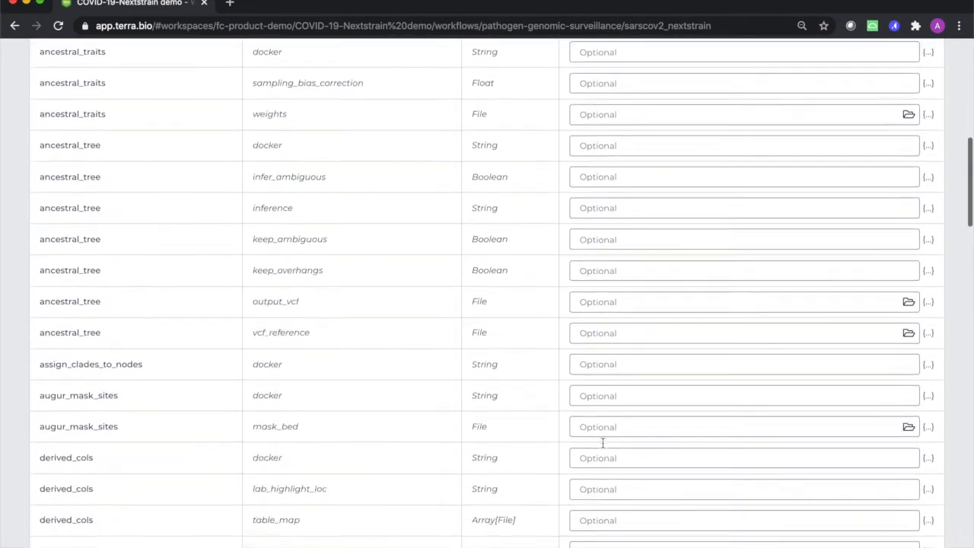
scroll(603, 447, "down", 7)
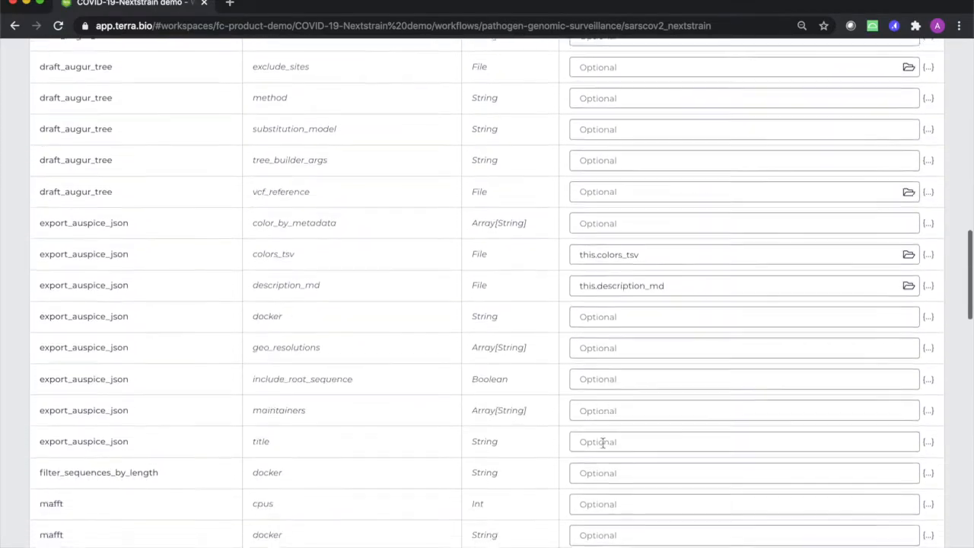
scroll(603, 443, "down", 3)
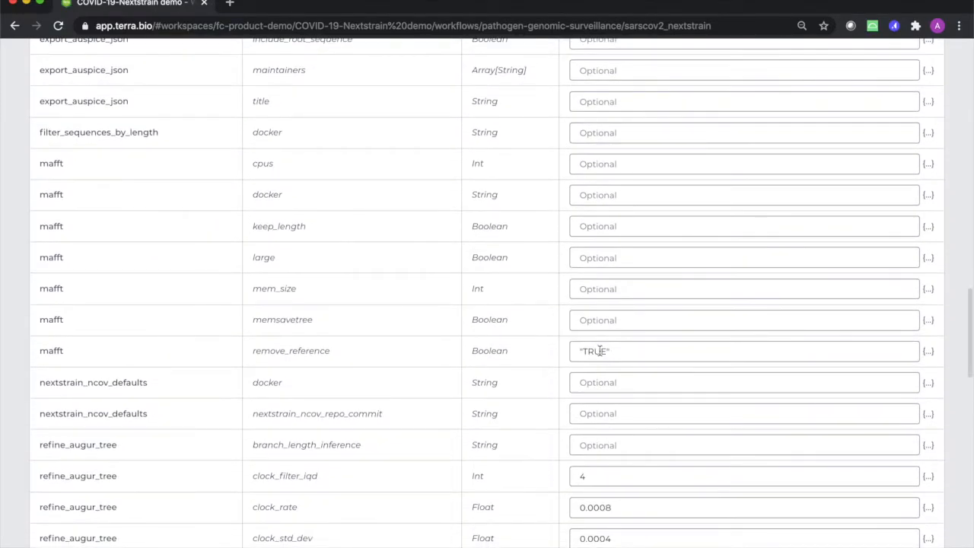
double_click(598, 350)
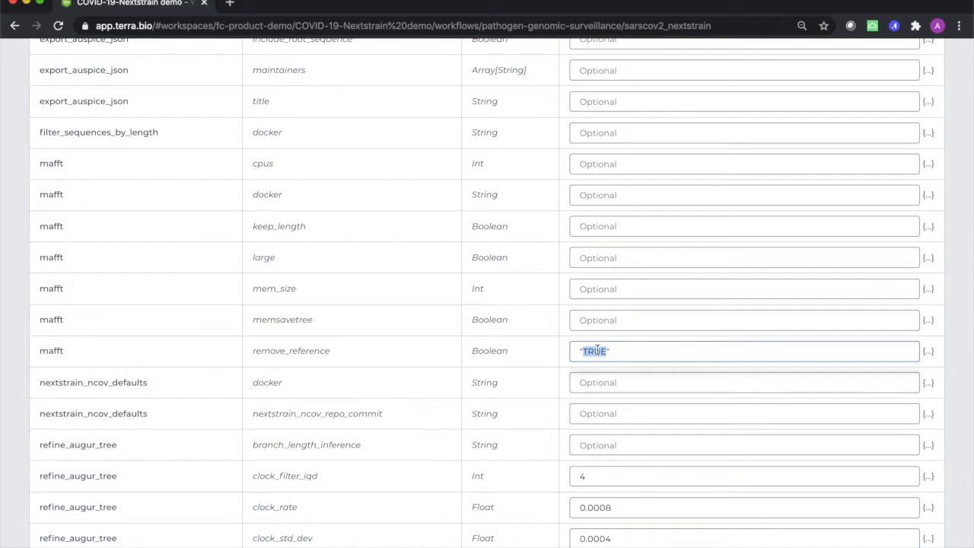
left_click(562, 355)
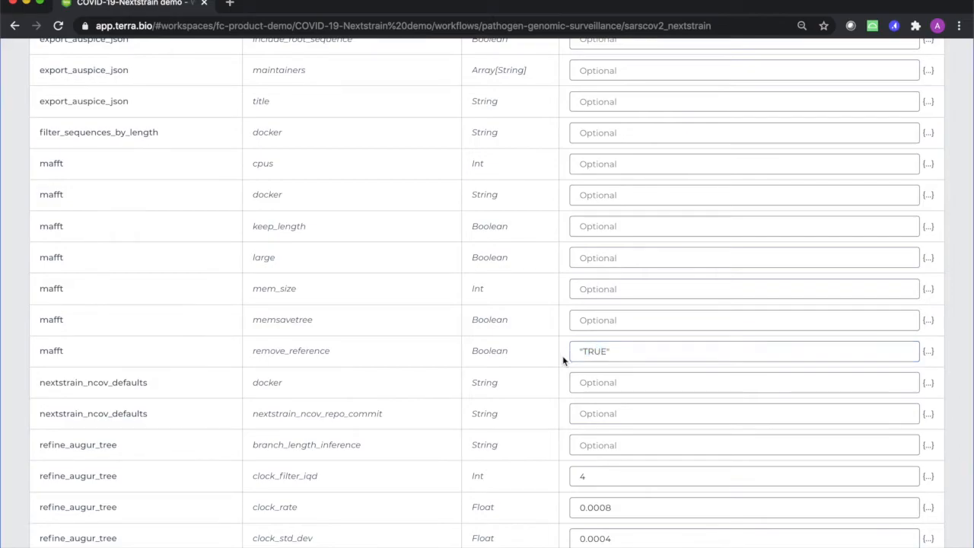
scroll(562, 356, "down", 2)
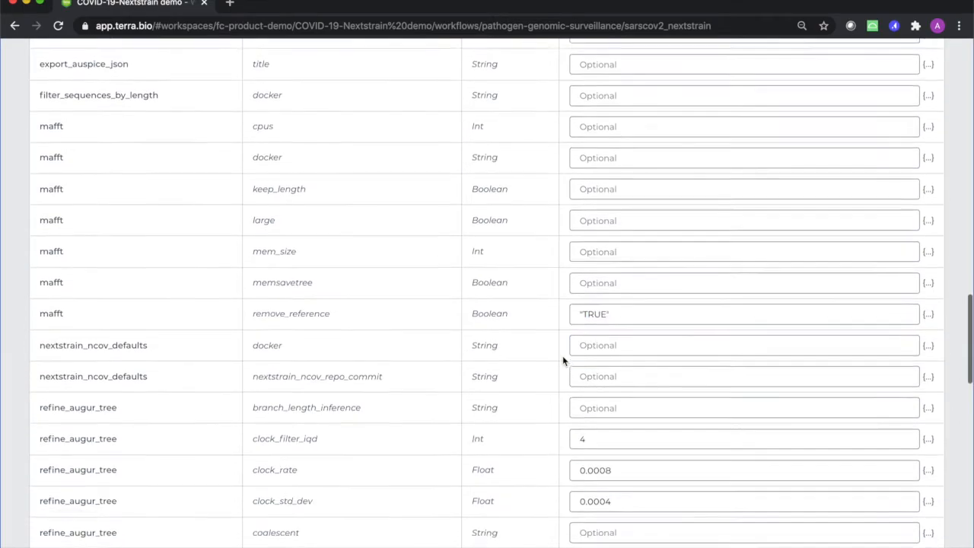
scroll(563, 359, "down", 3)
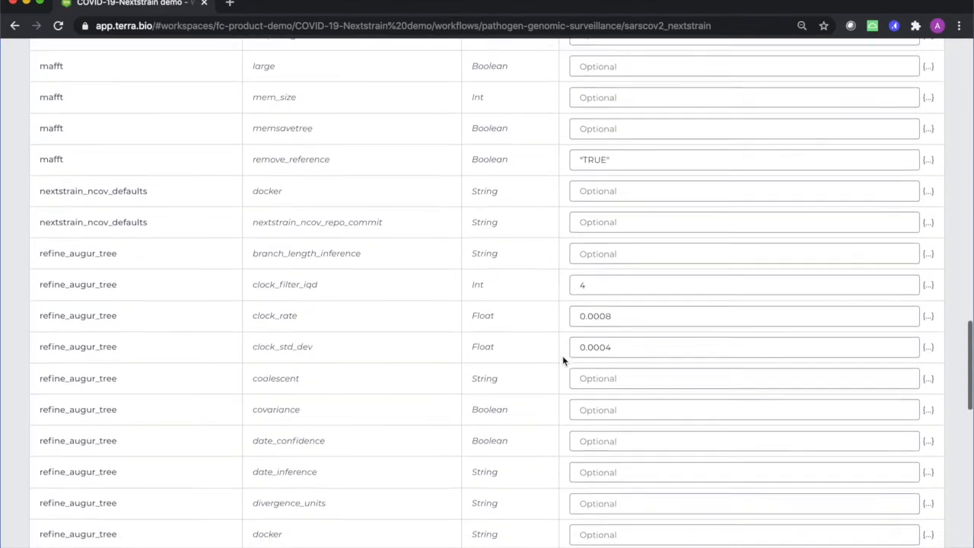
scroll(563, 356, "down", 3)
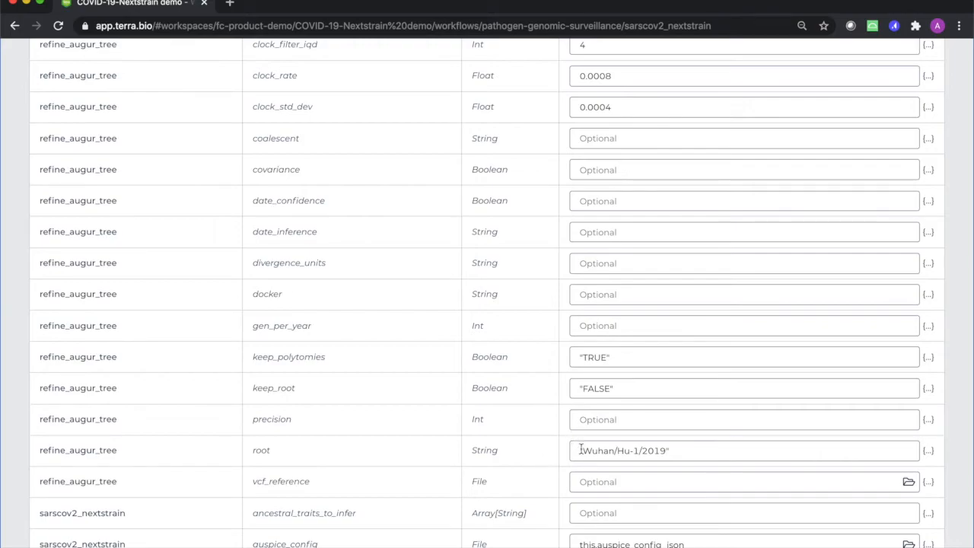
left_click_drag(582, 450, 691, 452)
left_click(691, 452)
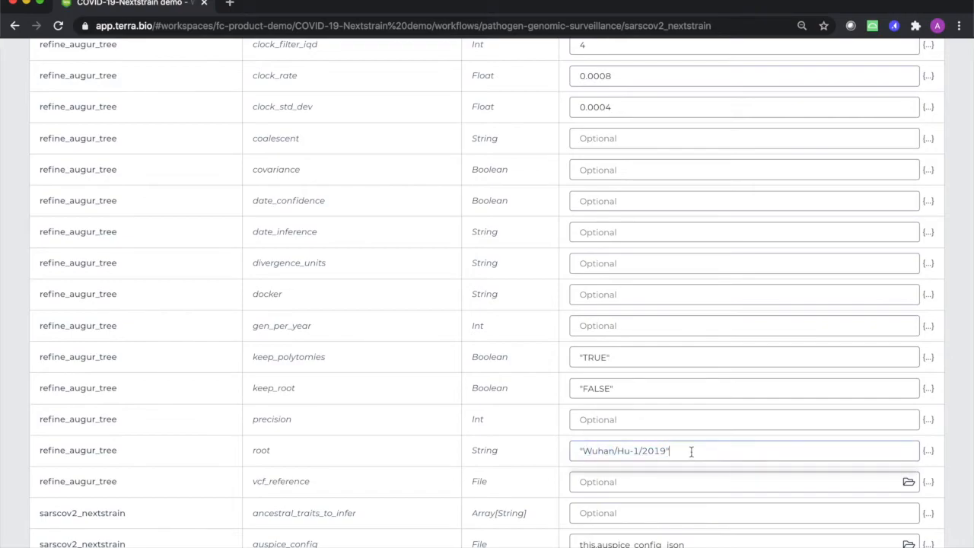
scroll(691, 452, "down", 3)
double_click(690, 452)
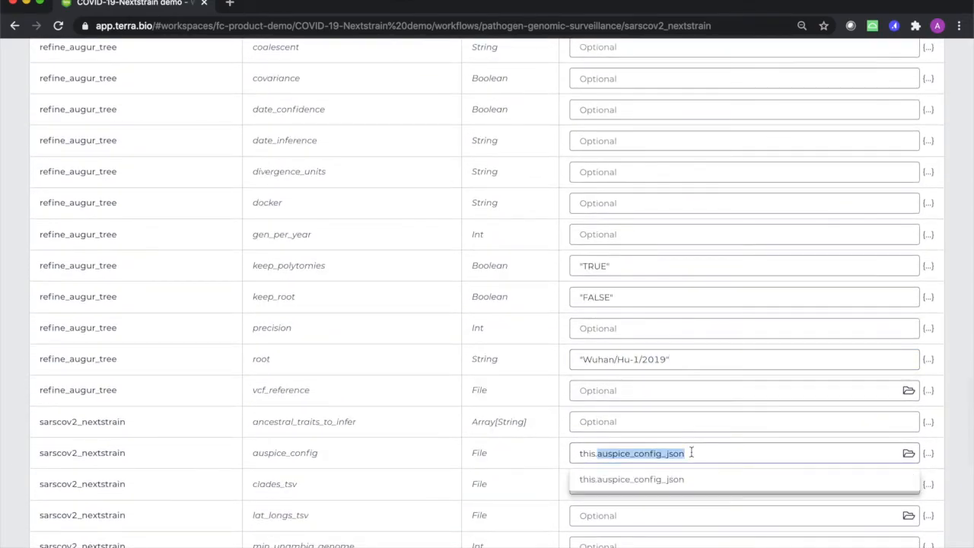
left_click(691, 453)
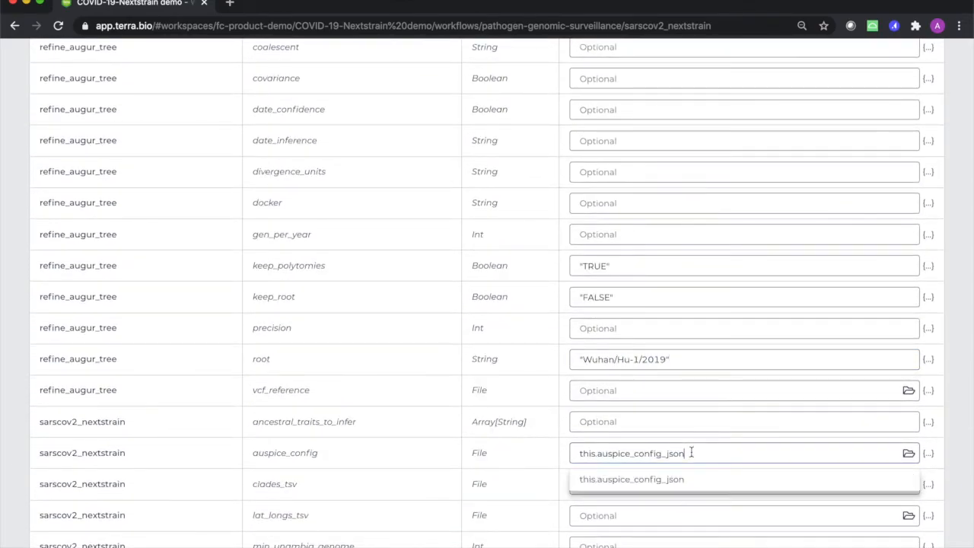
Save the sarscov2_nextstrain workflow's input configuration.
left_click(560, 457)
scroll(561, 458, "up", 15)
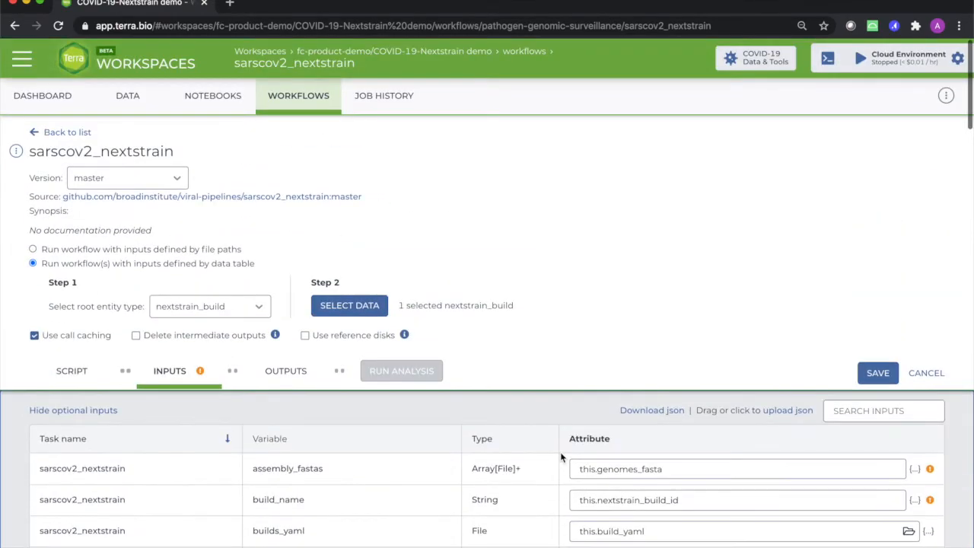
left_click(879, 372)
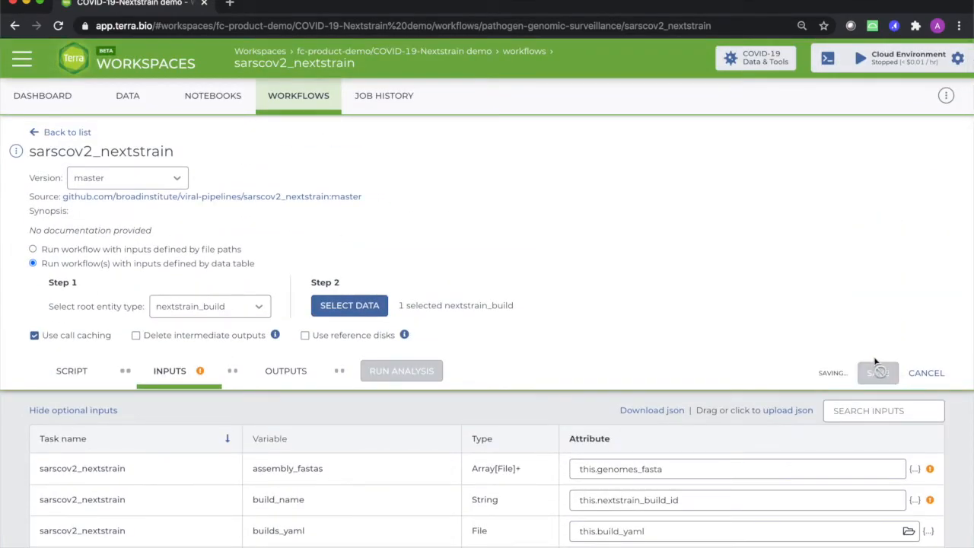
Fill all workflow output attributes with their default names, such as this.auspice_input_json, and save the configuration.
left_click(278, 371)
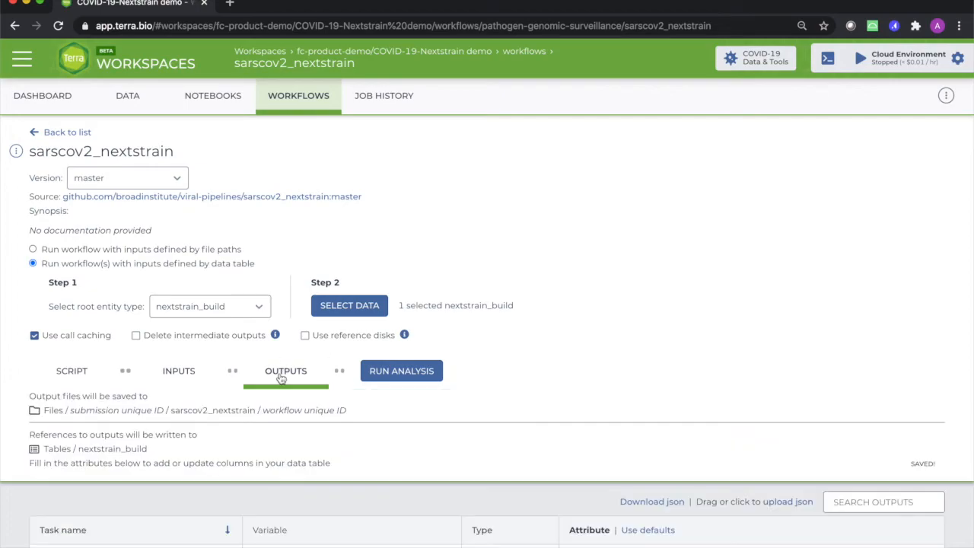
scroll(396, 415, "down", 3)
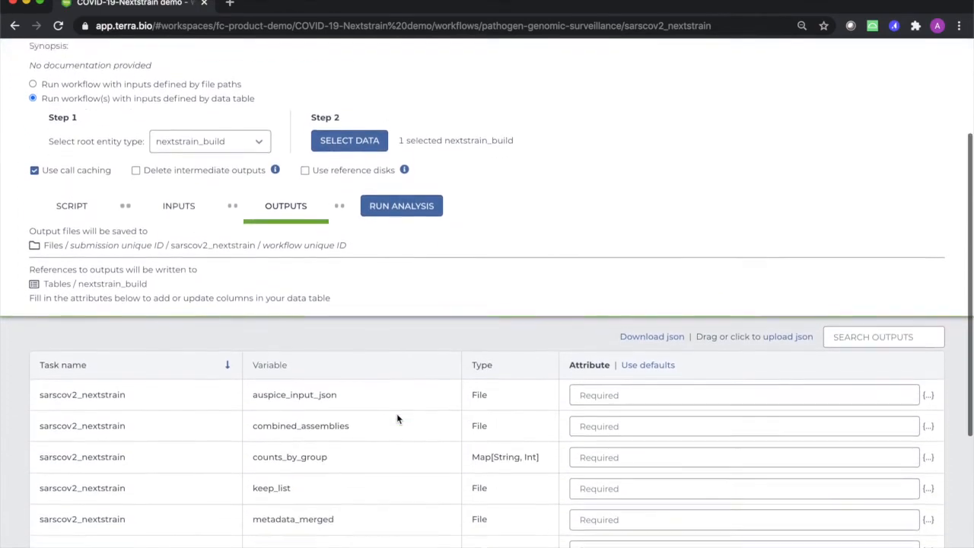
scroll(397, 413, "down", 1)
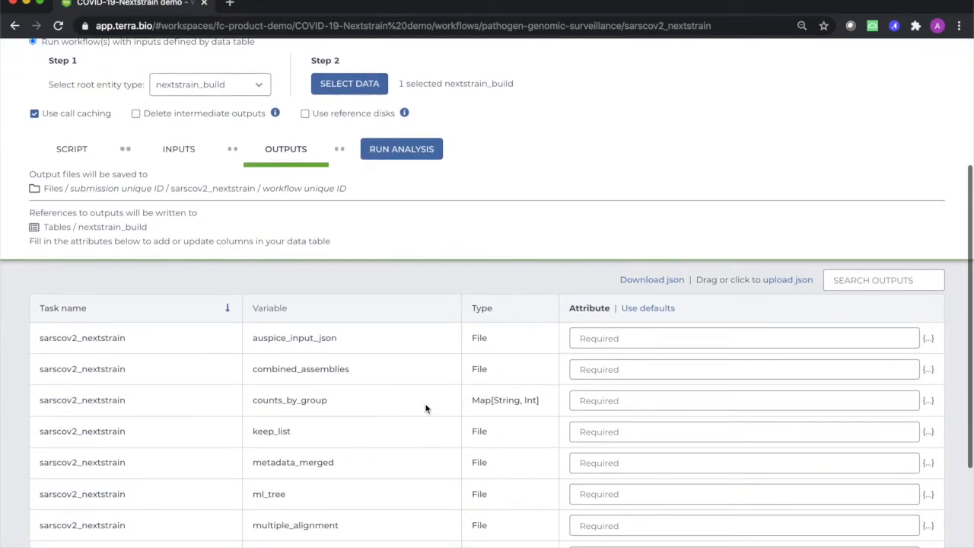
left_click(595, 342)
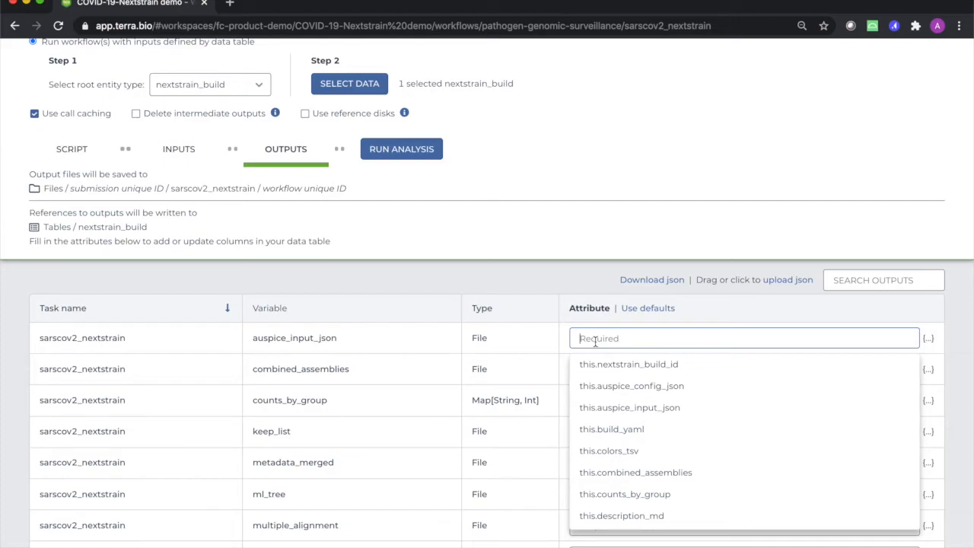
left_click(647, 308)
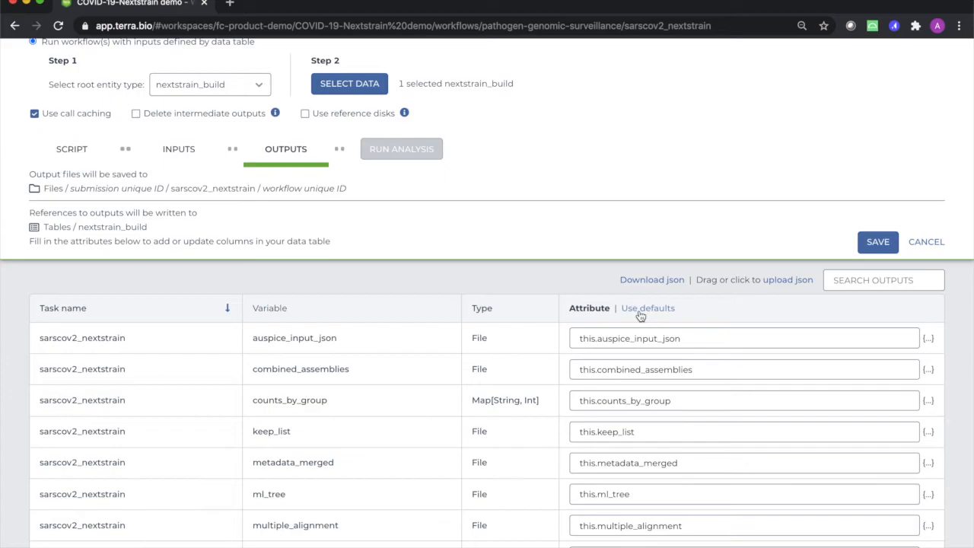
left_click(871, 243)
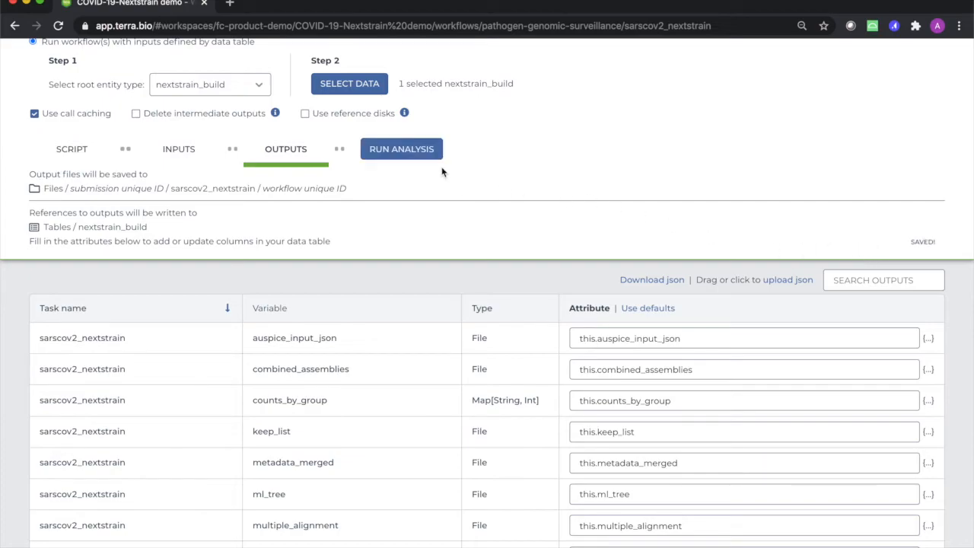
Launch the sarscov2_nextstrain analysis on the massachusetts build and open the workspace's list of job submissions.
left_click(430, 152)
left_click(583, 184)
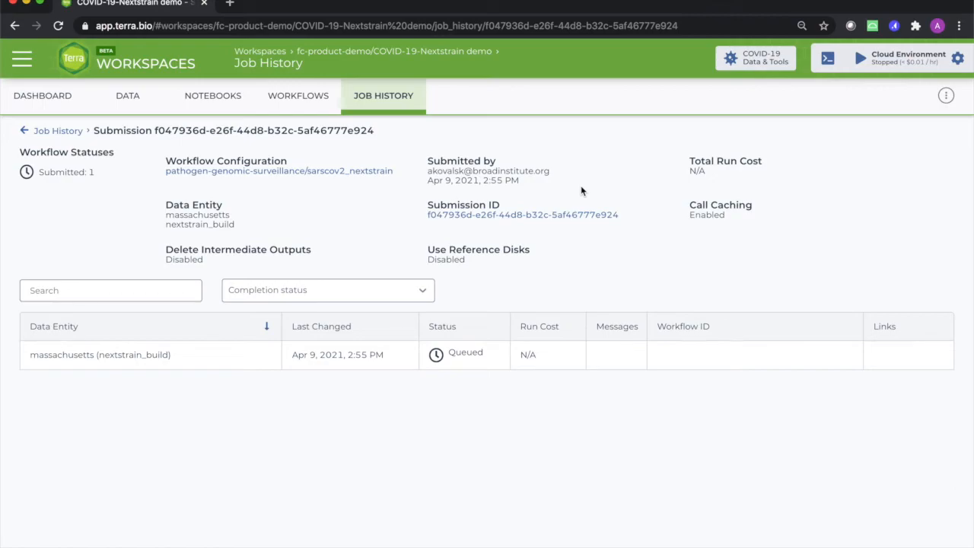
left_click(390, 109)
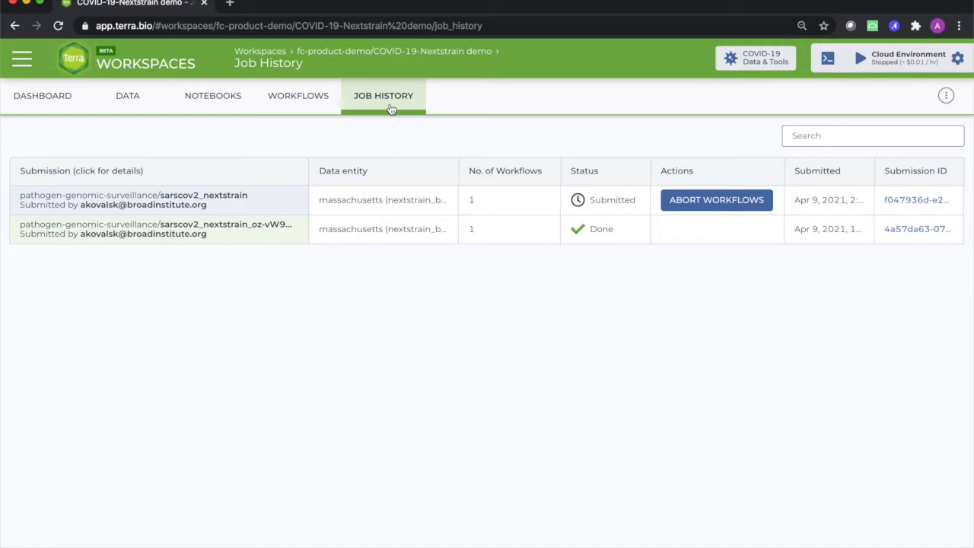
Open the nextstrain_build data table and show only the auspice_input_json column beside the build ID.
left_click(145, 102)
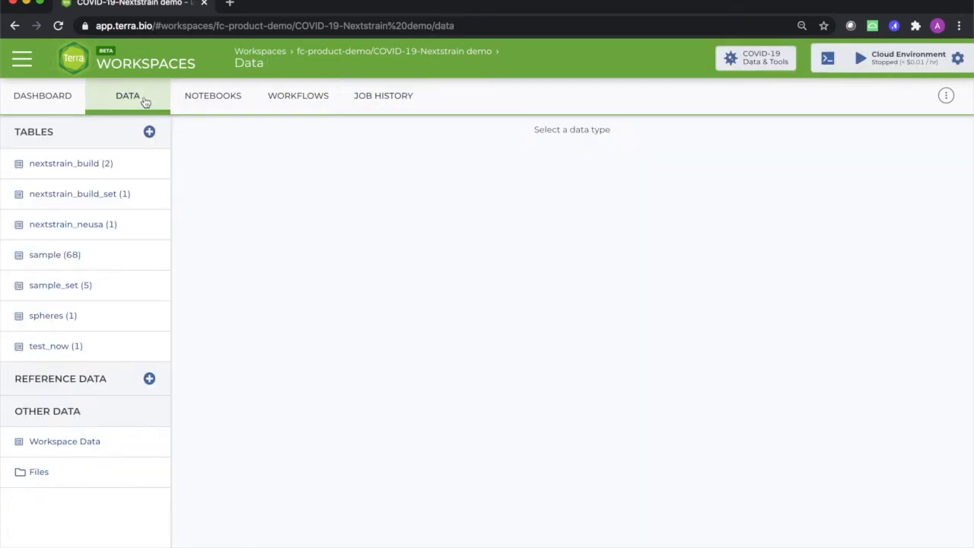
left_click(103, 167)
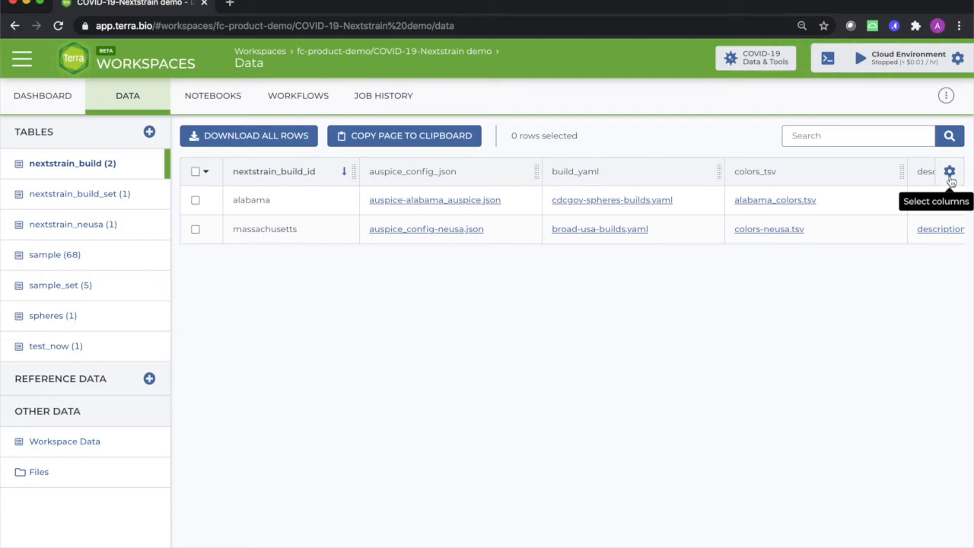
left_click(950, 172)
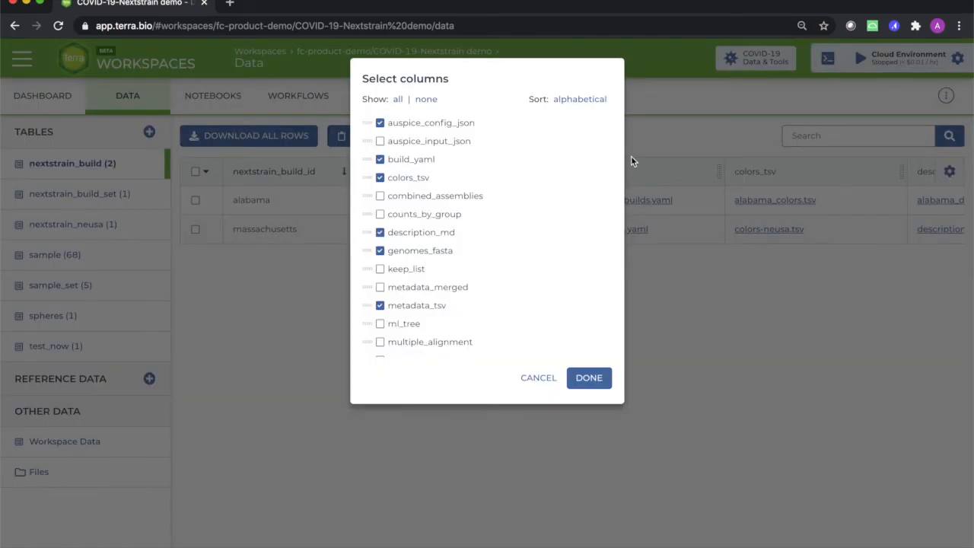
left_click(423, 105)
left_click(405, 146)
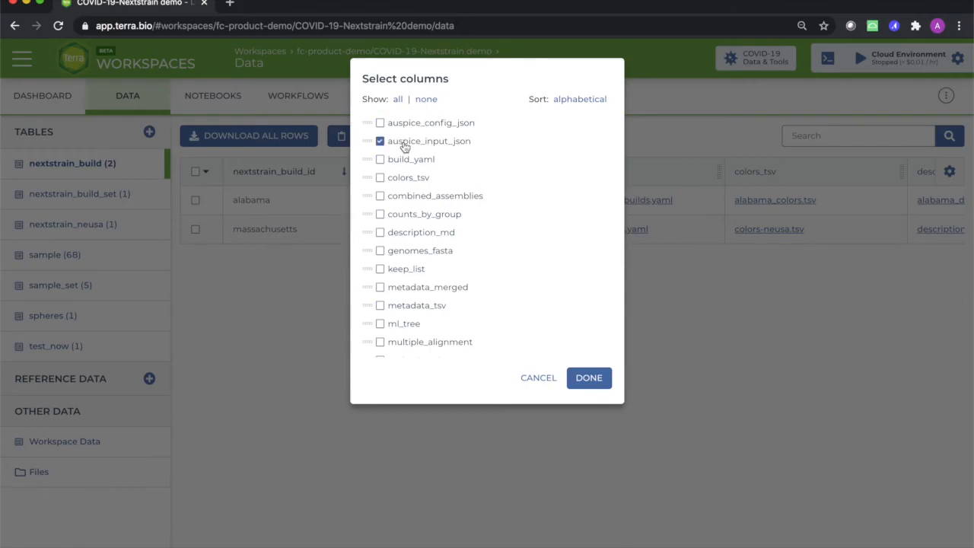
left_click(586, 378)
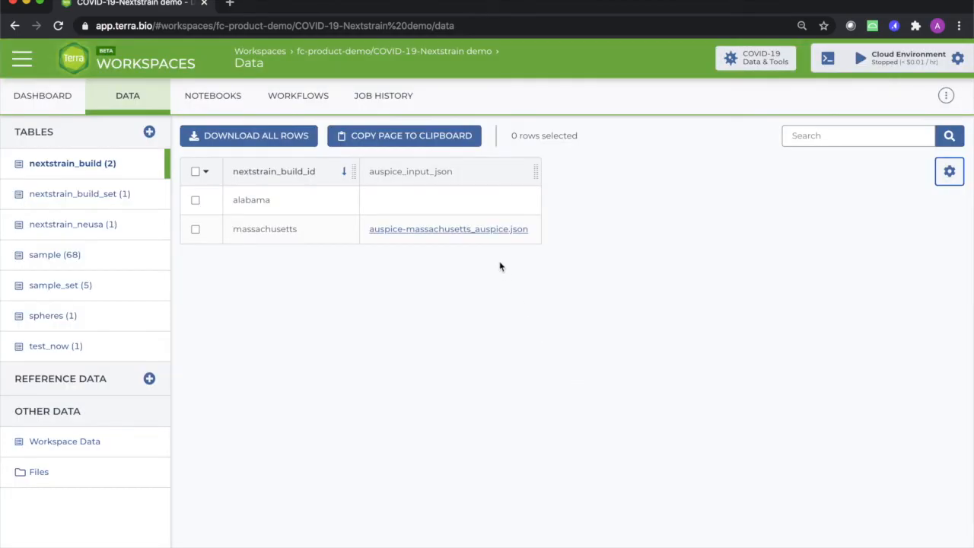
Open the massachusetts build's auspice-massachusetts_auspice.json file and copy its entire contents into the text editor.
left_click(491, 231)
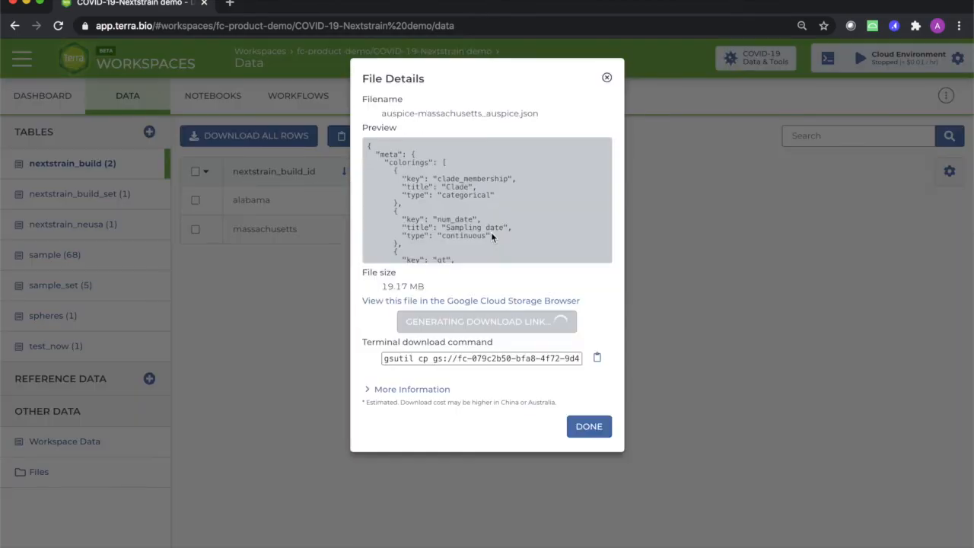
left_click(487, 323)
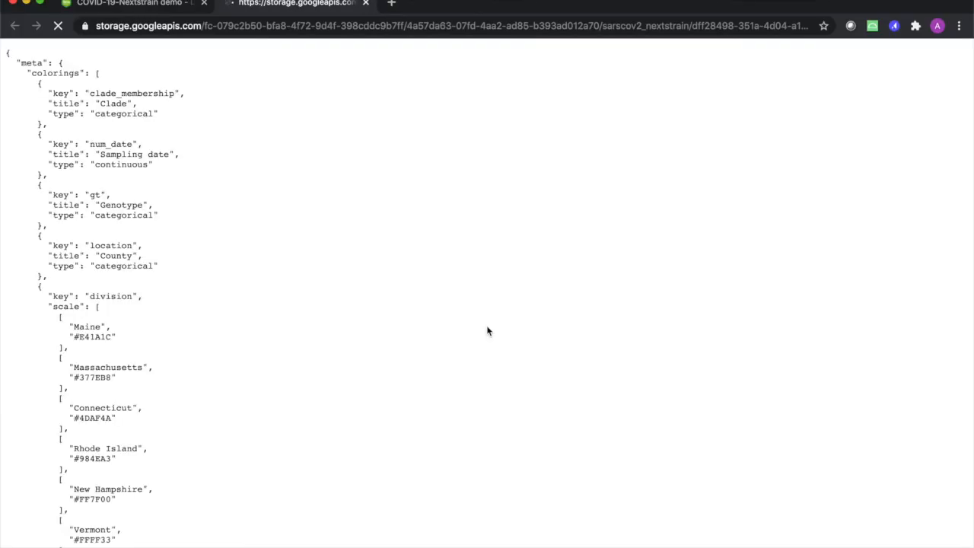
key("super+a")
key("super+c")
key("super+tab")
key("super+v")
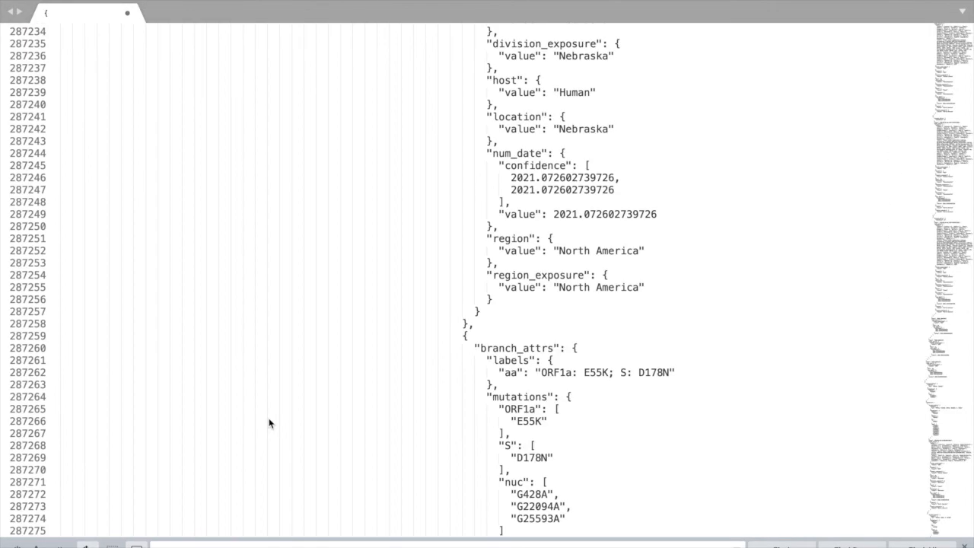
Save the pasted JSON text in the Downloads folder as auspice_example.json.
key("super+s")
type("auspice_example.")
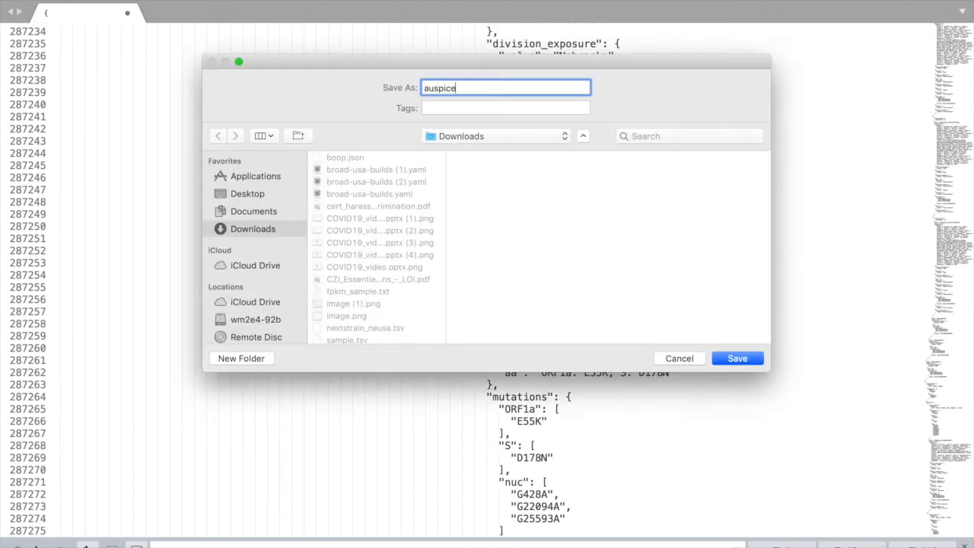
type("json")
key("Return")
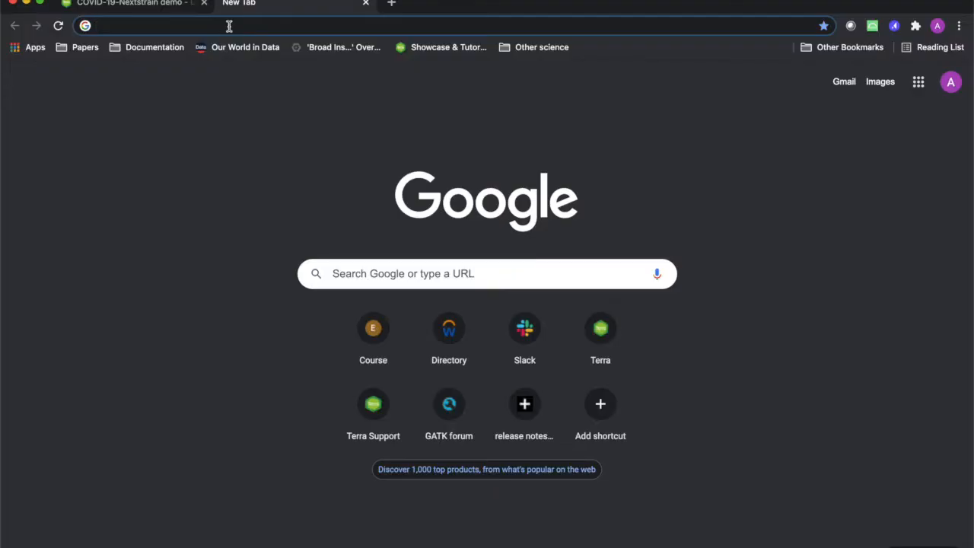
Open auspice.us in the browser and load auspice_example.json from Finder into it.
type("auspice.us")
key("Return")
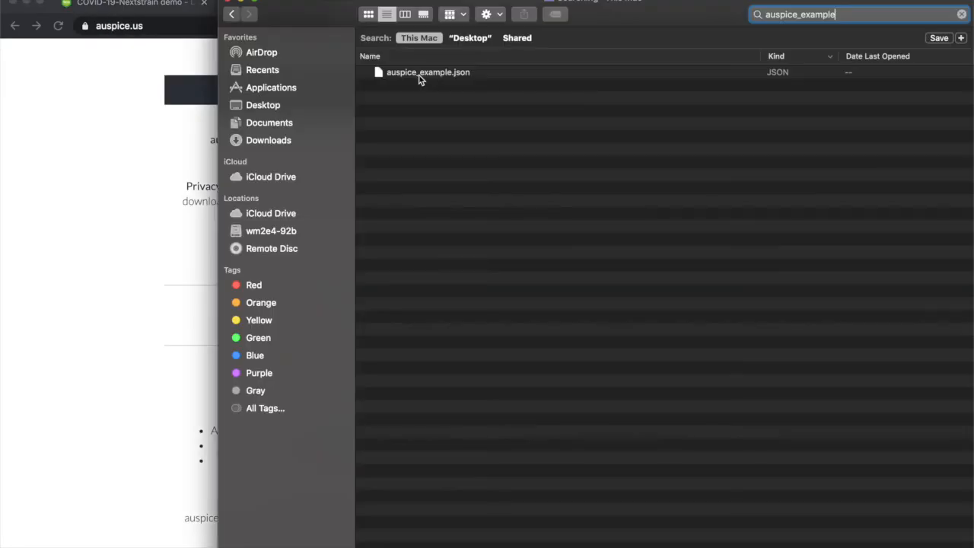
left_click_drag(419, 76, 204, 321)
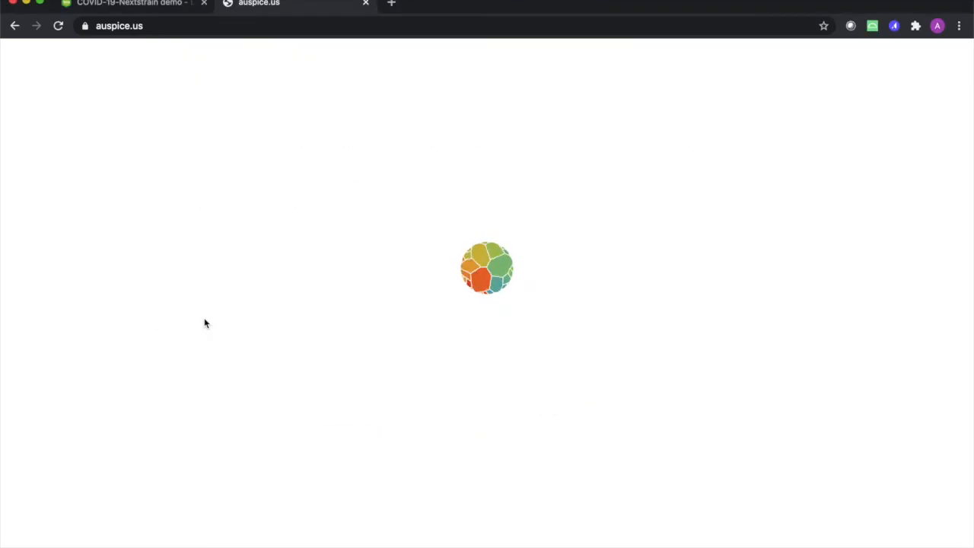